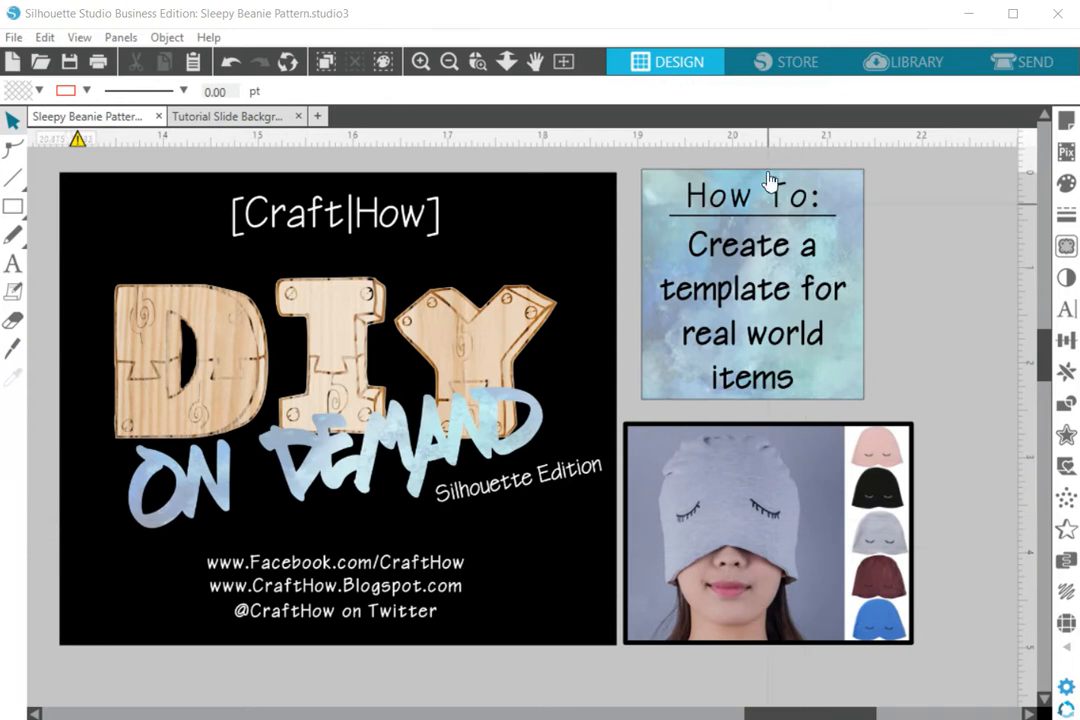
# - Reposition the beanie photo with the orange mask outline higher on the cutting mat page
pyautogui.click(531, 64)
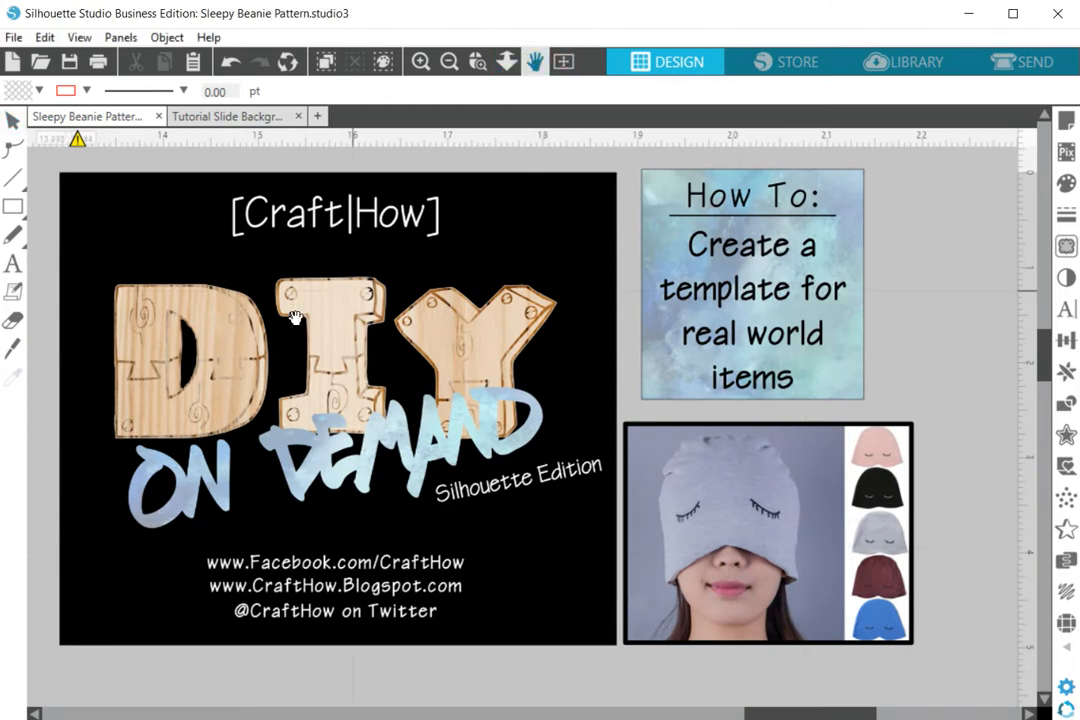
pyautogui.moveTo(95, 417); pyautogui.dragTo(415, 410)
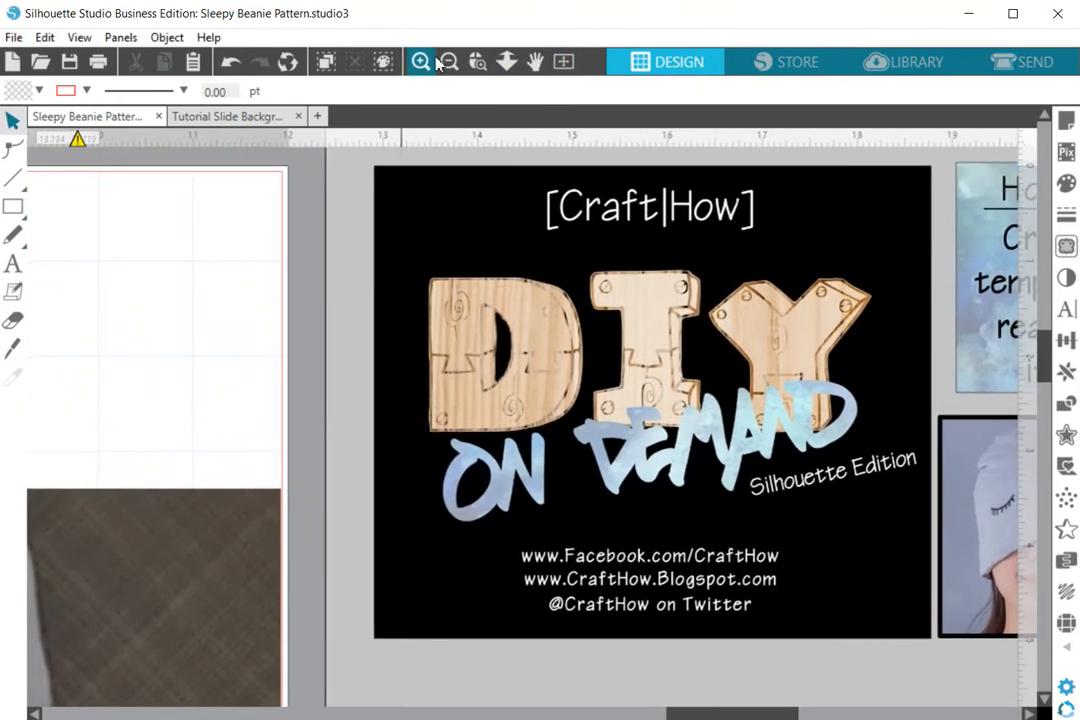
pyautogui.click(451, 62)
pyautogui.click(451, 62)
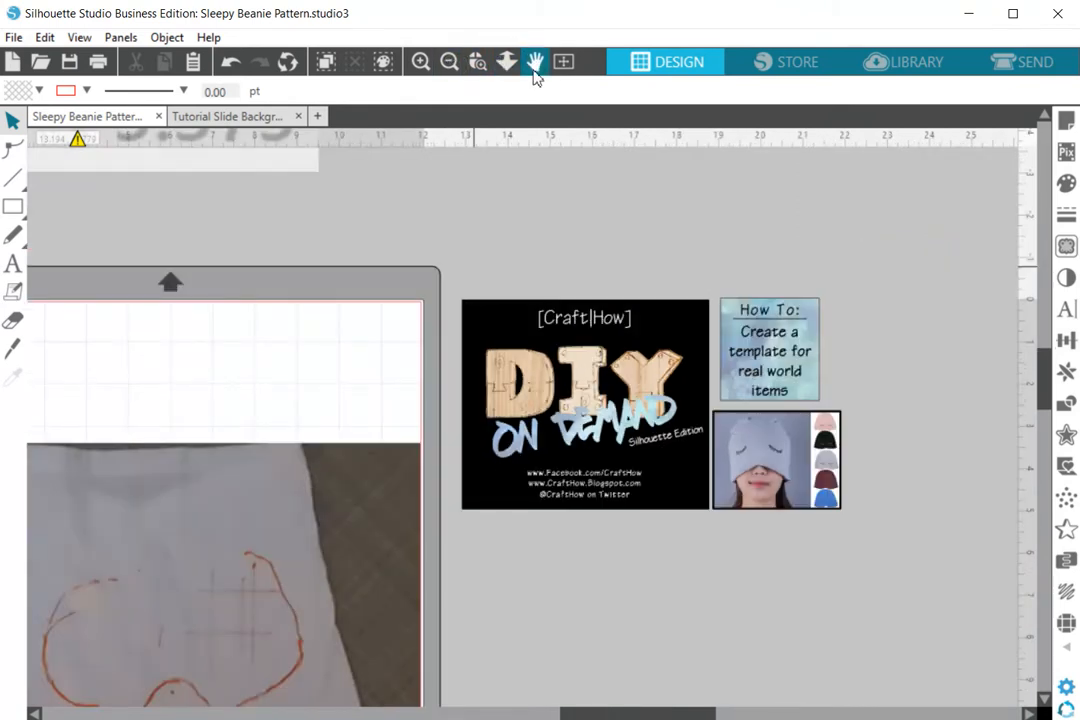
pyautogui.click(535, 62)
pyautogui.moveTo(176, 489); pyautogui.dragTo(632, 336)
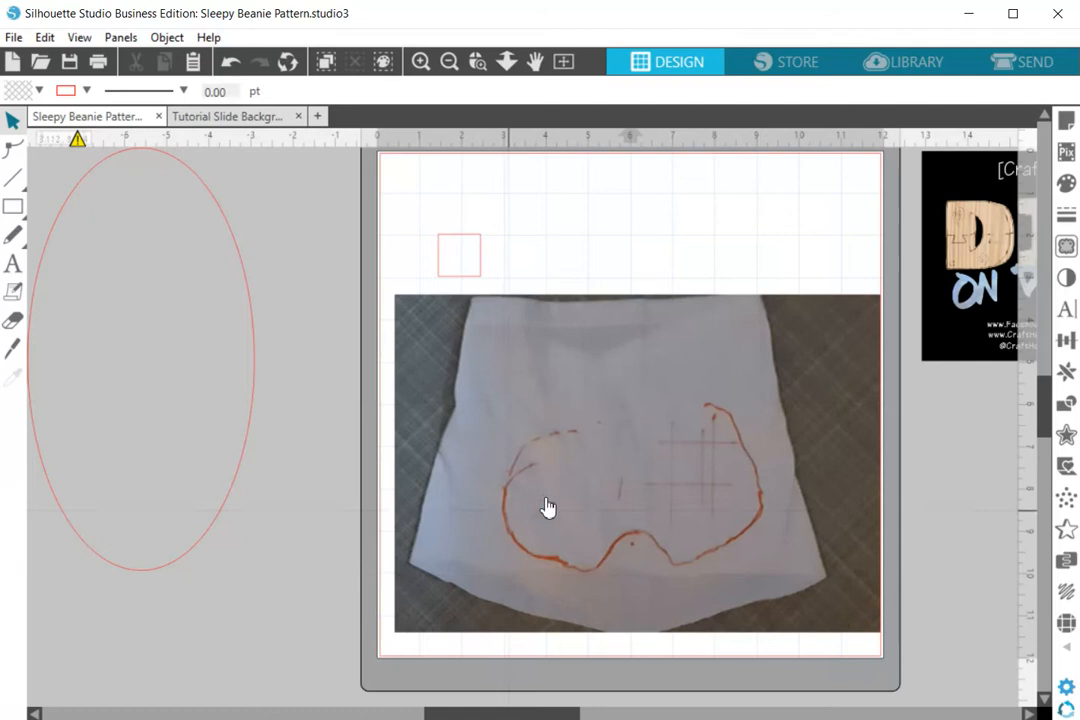
pyautogui.moveTo(646, 397); pyautogui.dragTo(641, 393)
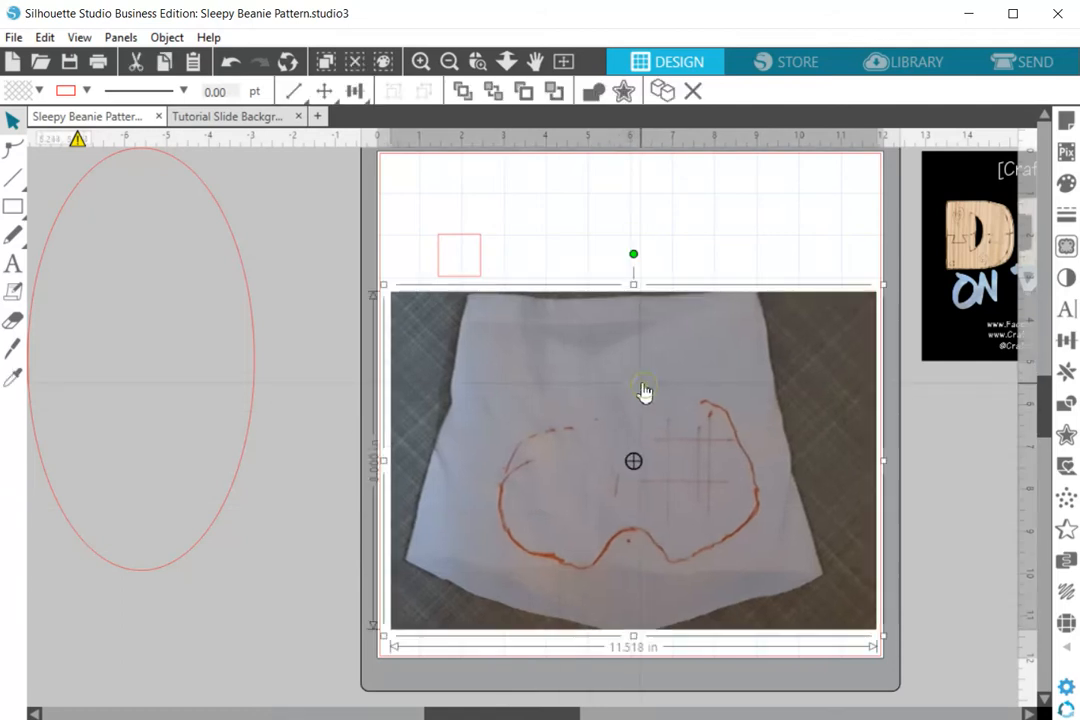
pyautogui.click(537, 62)
pyautogui.moveTo(659, 236); pyautogui.dragTo(591, 222)
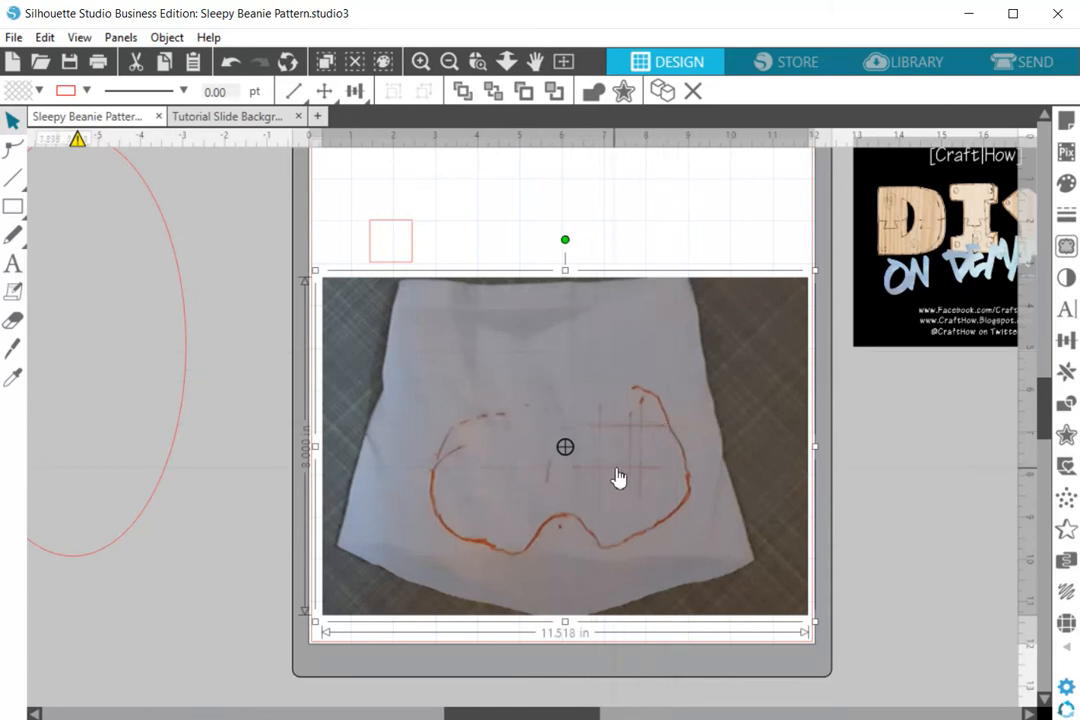
pyautogui.moveTo(637, 452); pyautogui.dragTo(625, 428)
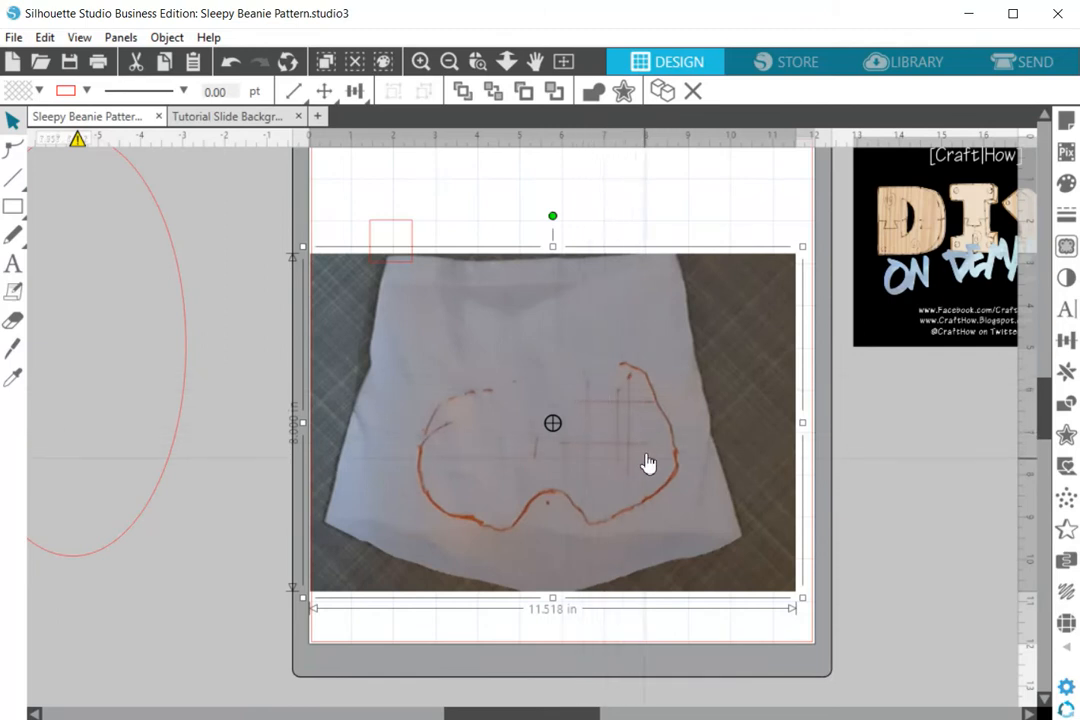
pyautogui.moveTo(521, 366); pyautogui.dragTo(532, 323)
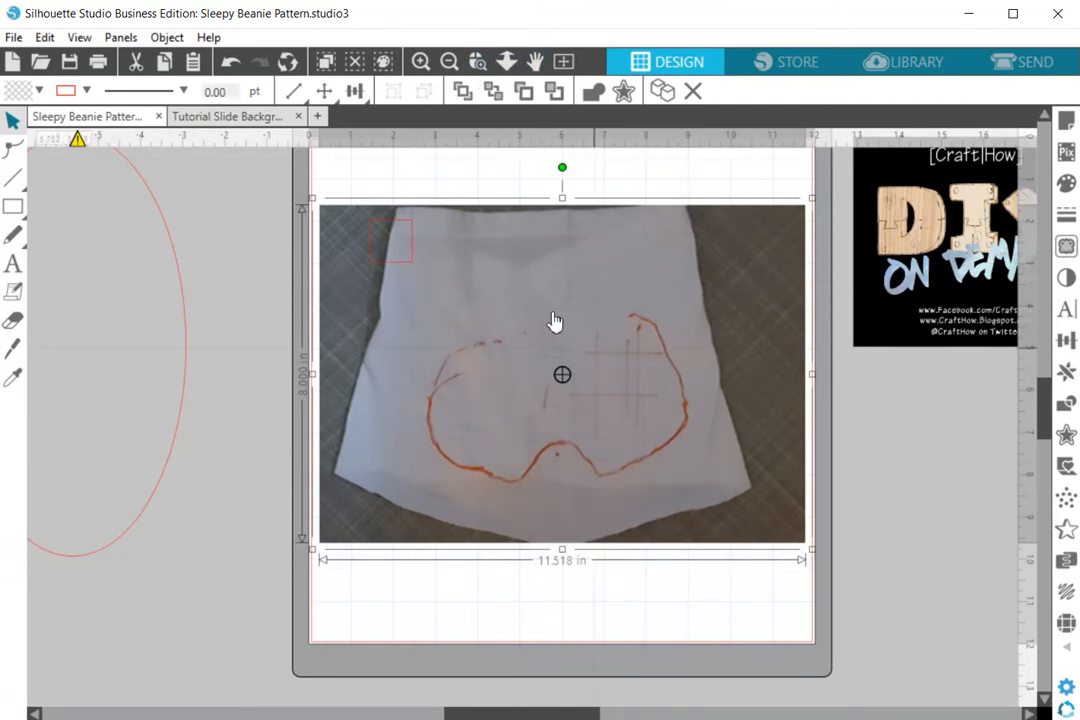
# - Shift the beanie photo lower on the page and place the 1-inch square over its hand-drawn grid marks
pyautogui.click(408, 264)
pyautogui.moveTo(406, 264); pyautogui.dragTo(410, 277)
pyautogui.moveTo(483, 301); pyautogui.dragTo(492, 358)
pyautogui.click(467, 243)
pyautogui.click(408, 247)
pyautogui.moveTo(408, 247); pyautogui.dragTo(648, 457)
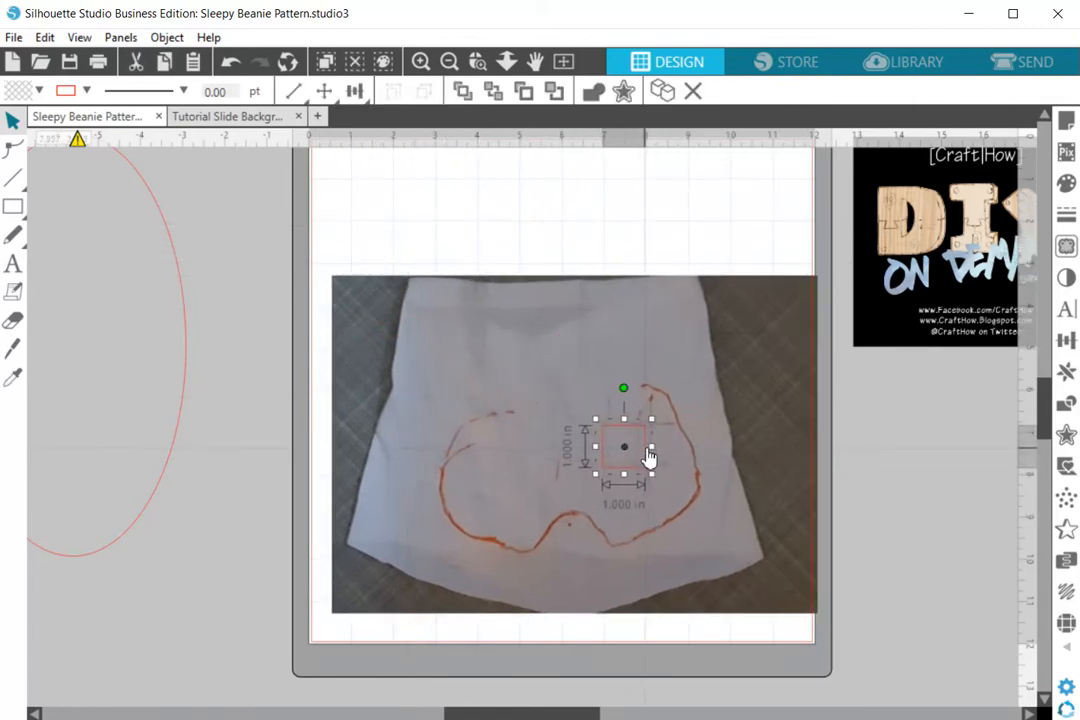
# - Align the 1-inch square precisely with the square marked by the hand-drawn lines in the photo
pyautogui.click(480, 70)
pyautogui.moveTo(578, 394); pyautogui.dragTo(704, 524)
pyautogui.click(666, 406)
pyautogui.moveTo(668, 413); pyautogui.dragTo(651, 422)
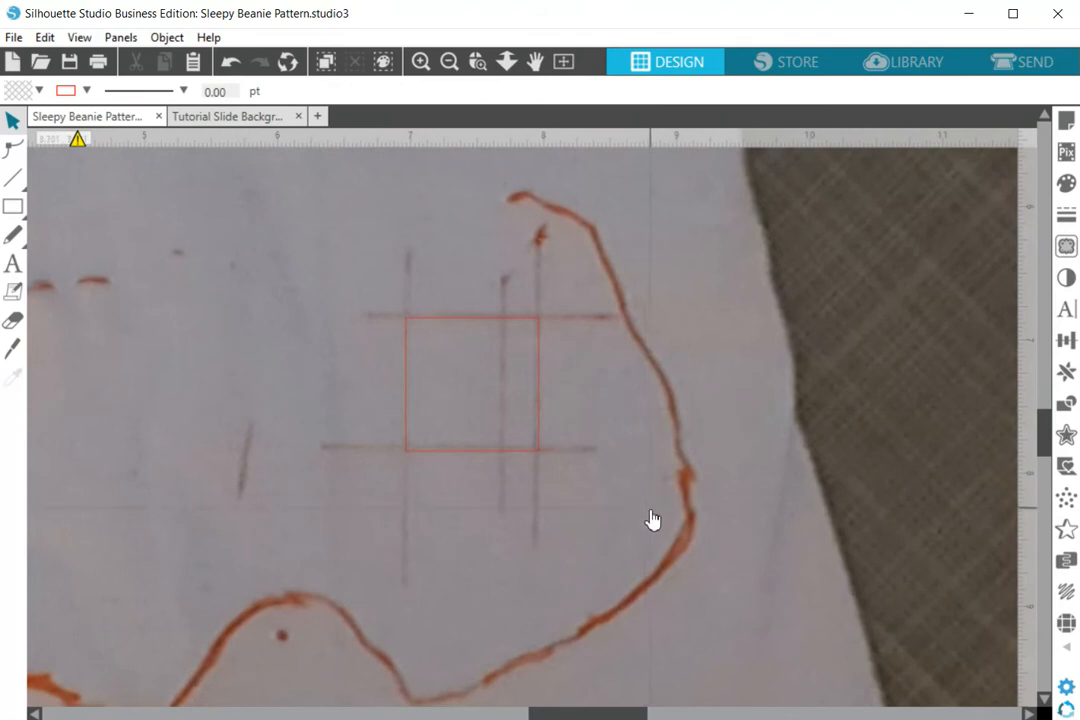
# - Scale the beanie photo proportionally to 11.528 in wide so its drawn marks match the 1-inch square
pyautogui.click(449, 61)
pyautogui.click(449, 61)
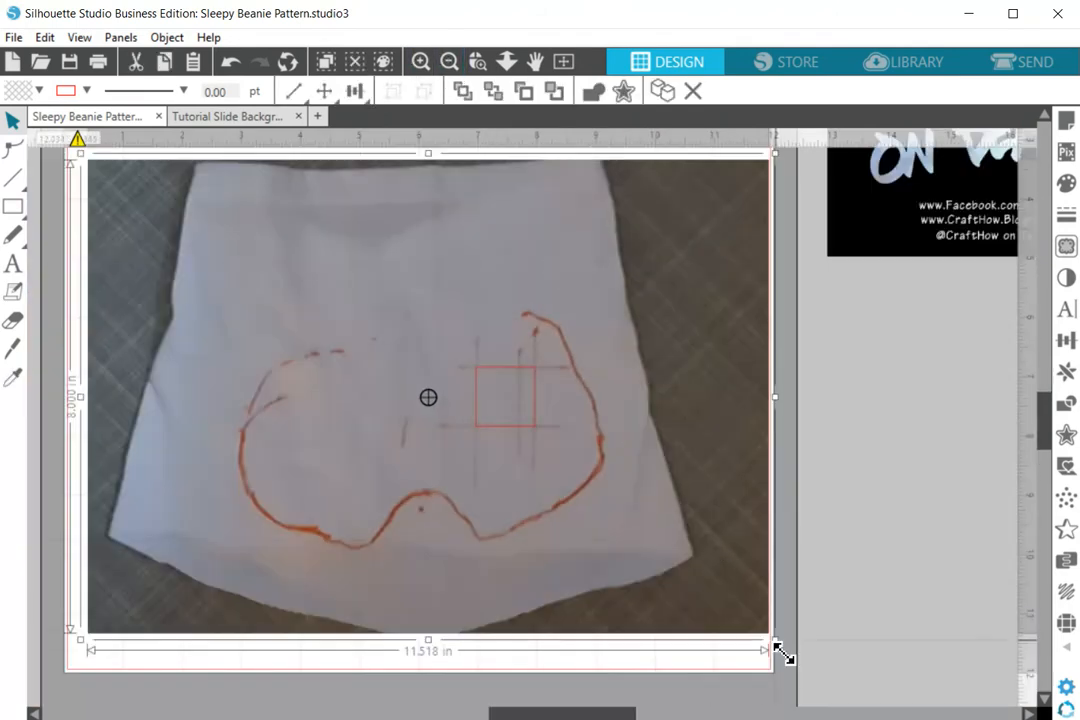
pyautogui.click(772, 698)
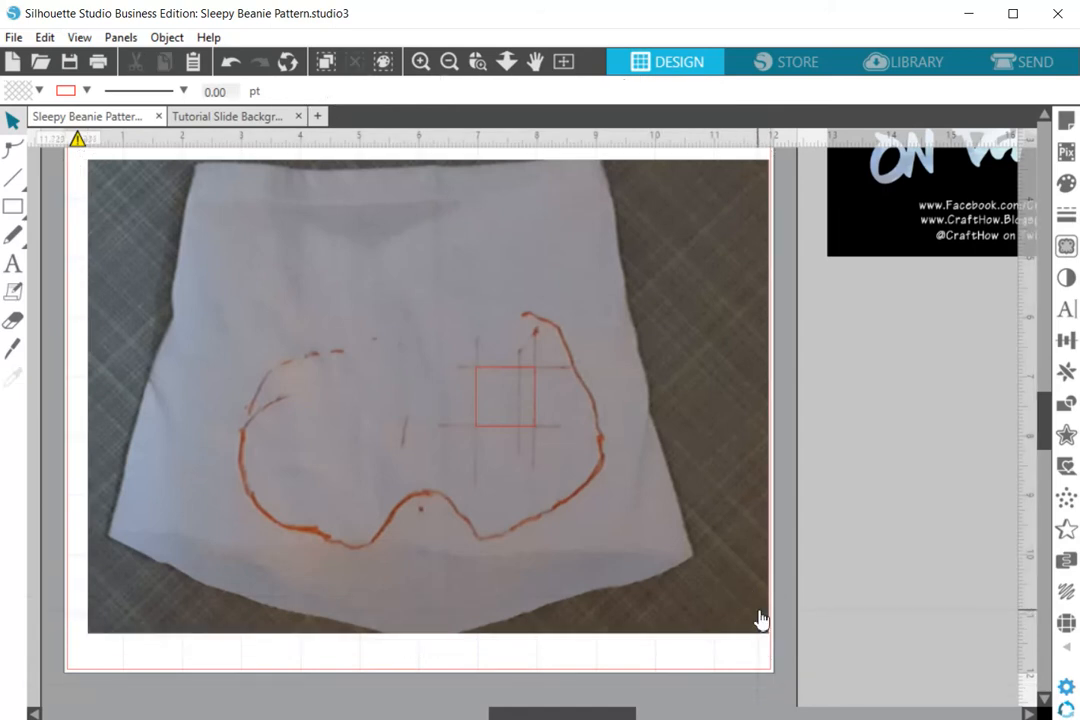
pyautogui.click(757, 610)
pyautogui.moveTo(784, 647); pyautogui.dragTo(786, 647)
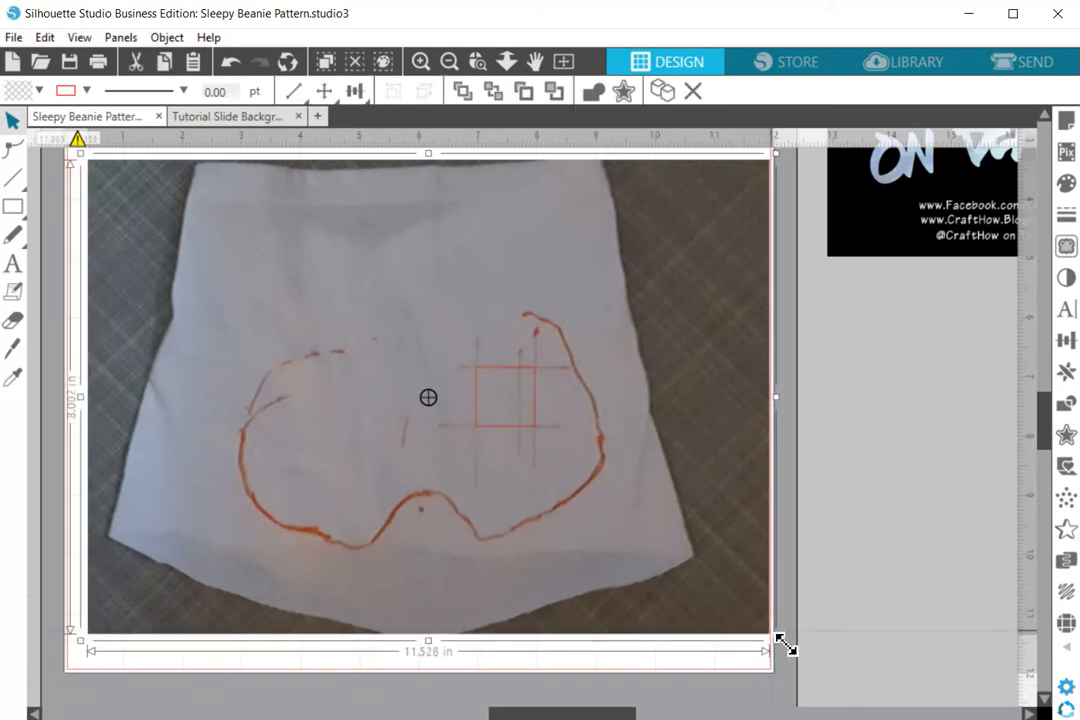
pyautogui.click(839, 605)
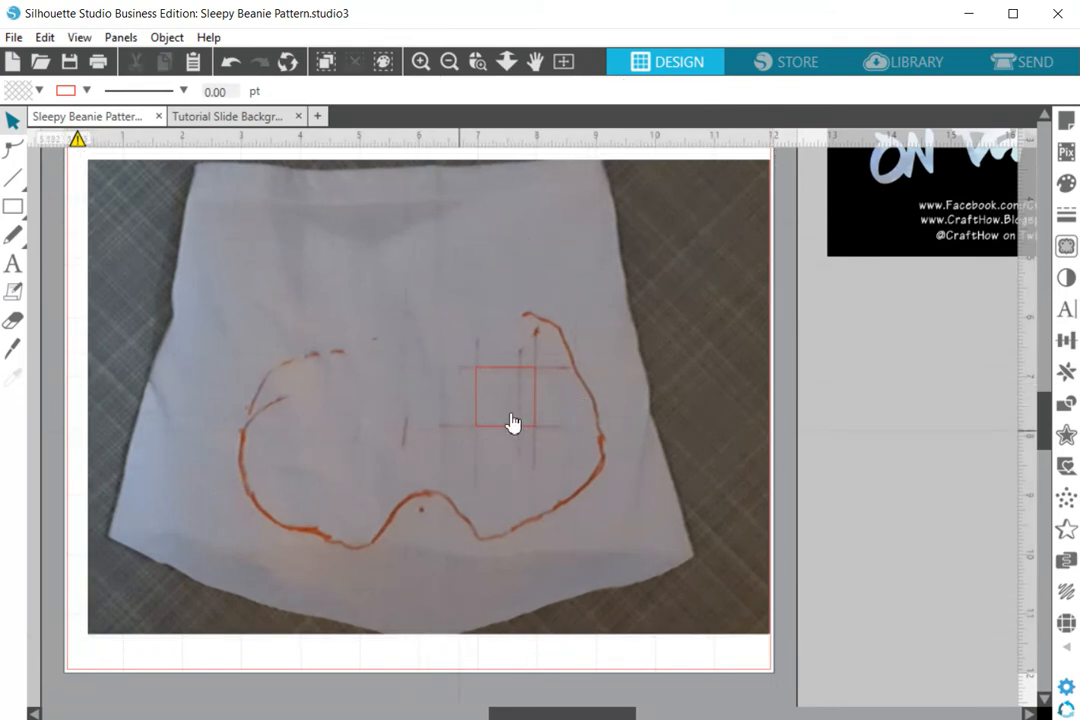
# - Trace the orange mask outline with the Curve Shape tool, adding a nearly straight upper edge and closing the path
pyautogui.click(535, 61)
pyautogui.moveTo(405, 296); pyautogui.dragTo(506, 284)
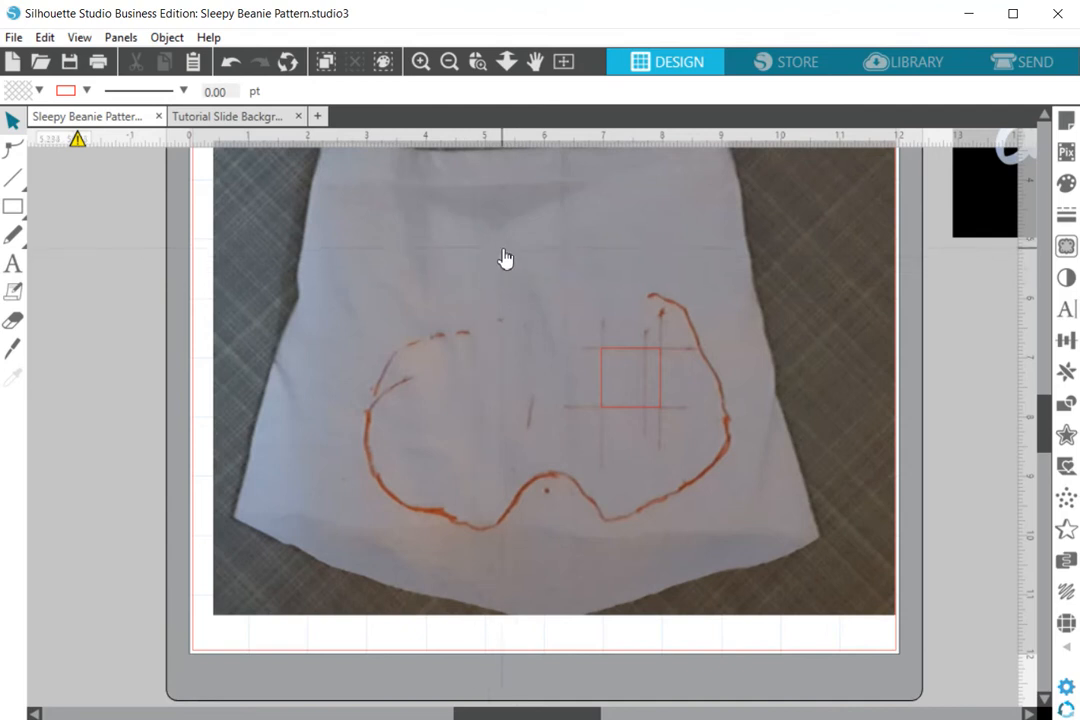
pyautogui.moveTo(15, 177)
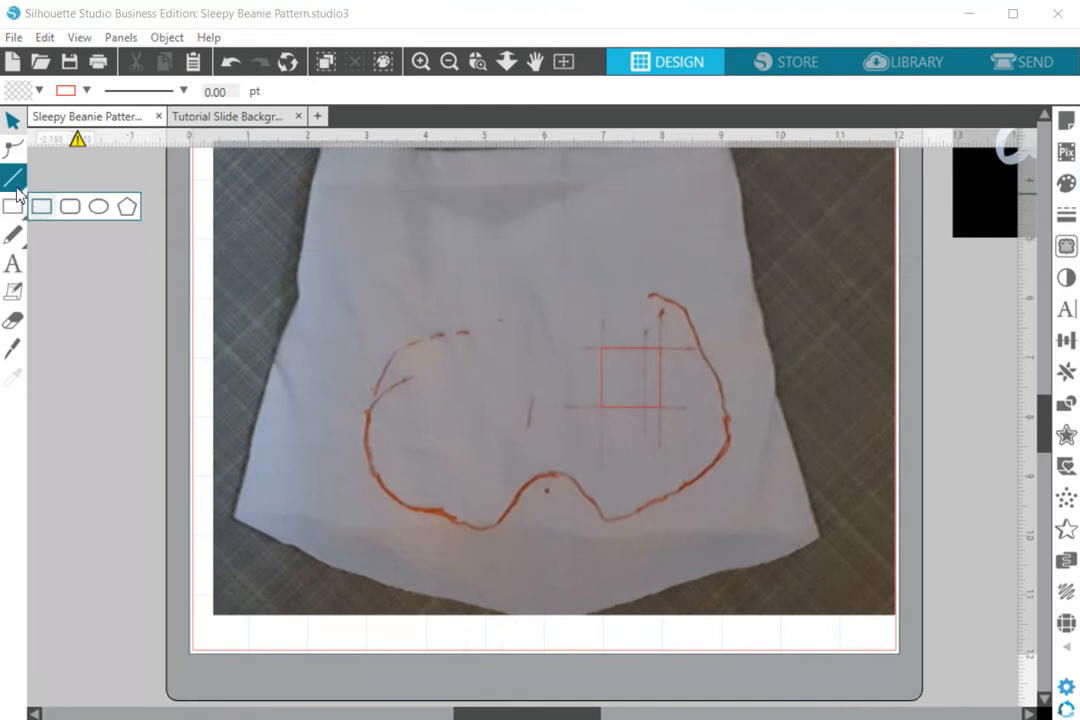
pyautogui.click(99, 179)
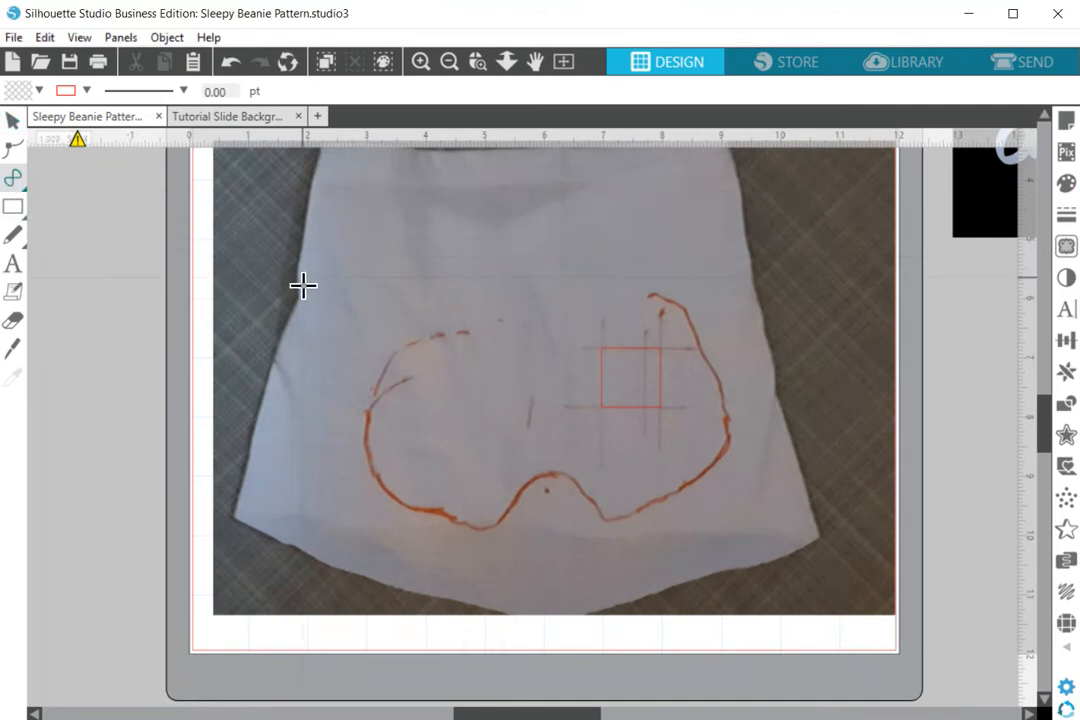
pyautogui.moveTo(22, 180)
pyautogui.click(399, 321)
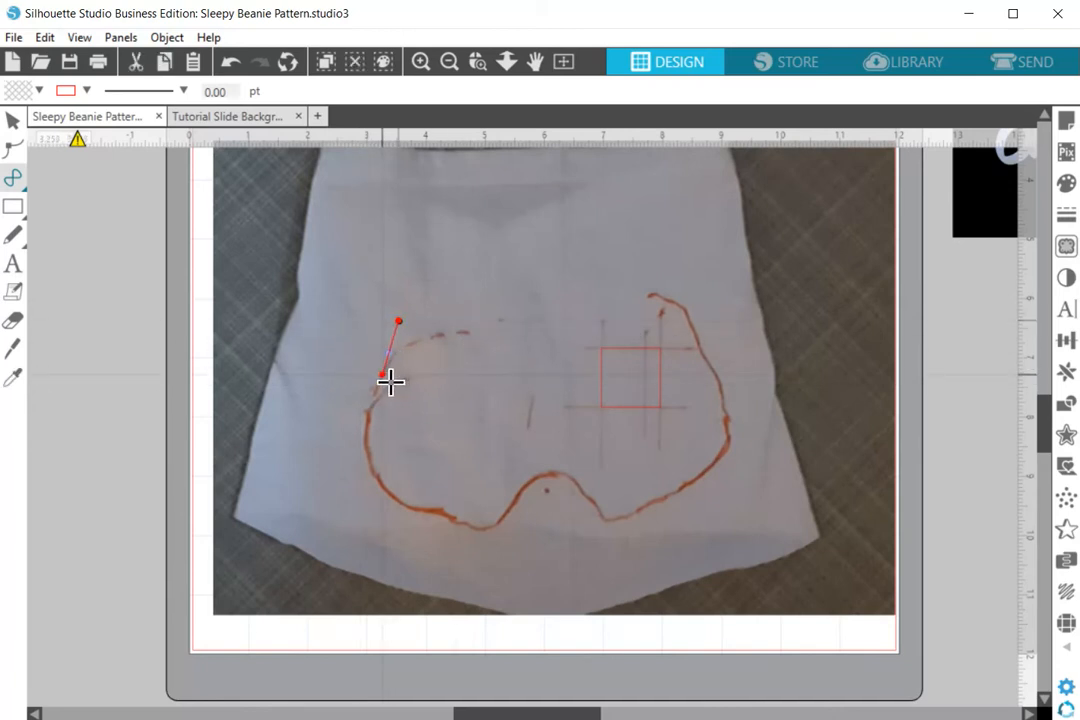
pyautogui.click(384, 378)
pyautogui.moveTo(381, 478)
pyautogui.mouseDown()
pyautogui.moveTo(408, 514)
pyautogui.moveTo(493, 543)
pyautogui.moveTo(550, 482)
pyautogui.moveTo(569, 481)
pyautogui.moveTo(629, 533)
pyautogui.moveTo(621, 526)
pyautogui.moveTo(699, 501)
pyautogui.moveTo(739, 461)
pyautogui.moveTo(730, 391)
pyautogui.moveTo(706, 344)
pyautogui.mouseUp()
pyautogui.click(698, 338)
pyautogui.click(690, 301)
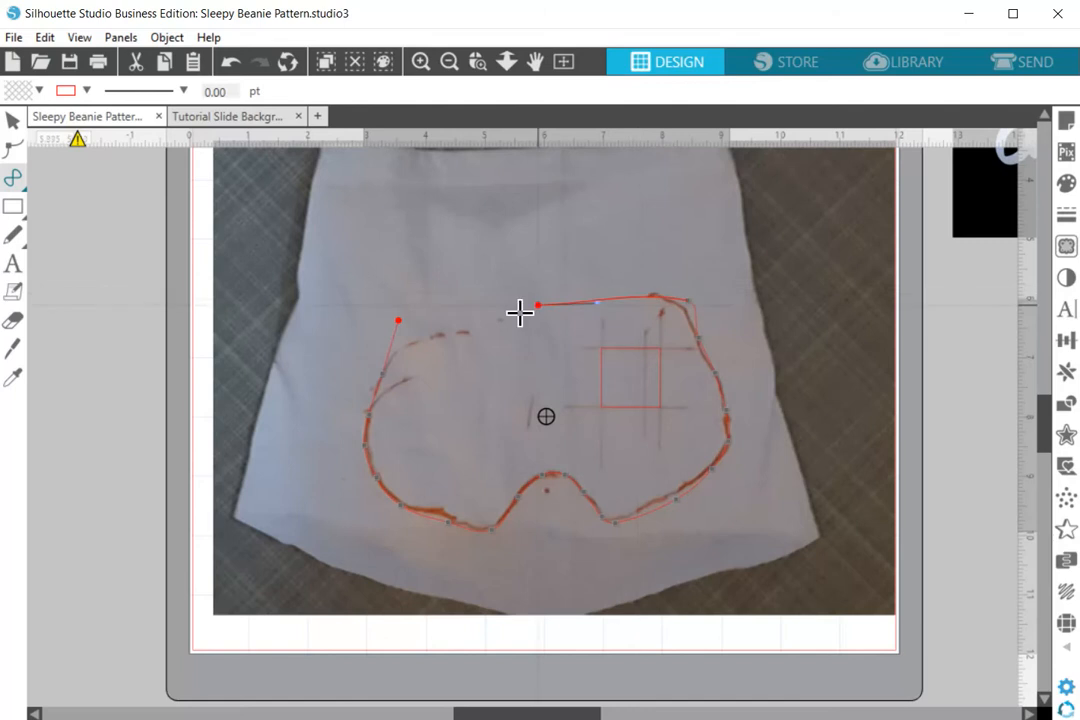
pyautogui.click(440, 320)
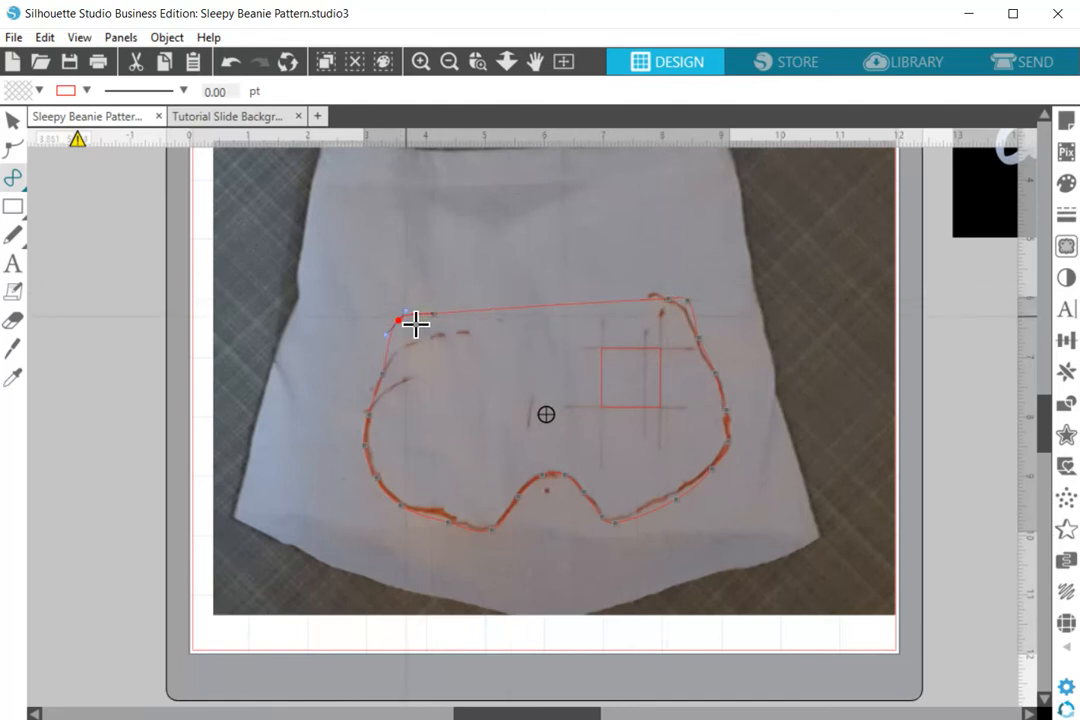
pyautogui.click(399, 320)
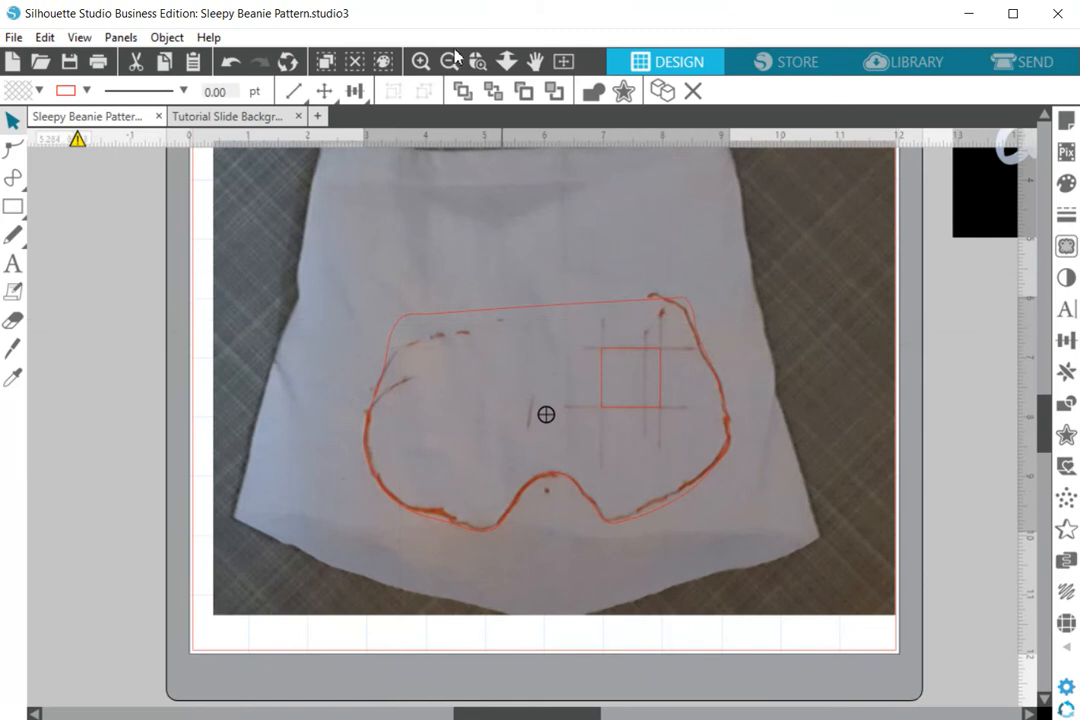
# - Move the beanie photo up, clear of the traced mask outline and the 1-inch square
pyautogui.click(452, 60)
pyautogui.moveTo(653, 429); pyautogui.dragTo(646, 229)
pyautogui.click(622, 487)
pyautogui.moveTo(604, 441)
pyautogui.mouseDown()
pyautogui.moveTo(650, 434)
pyautogui.moveTo(614, 449)
pyautogui.moveTo(600, 436)
pyautogui.mouseUp()
pyautogui.click(599, 436)
pyautogui.click(634, 475)
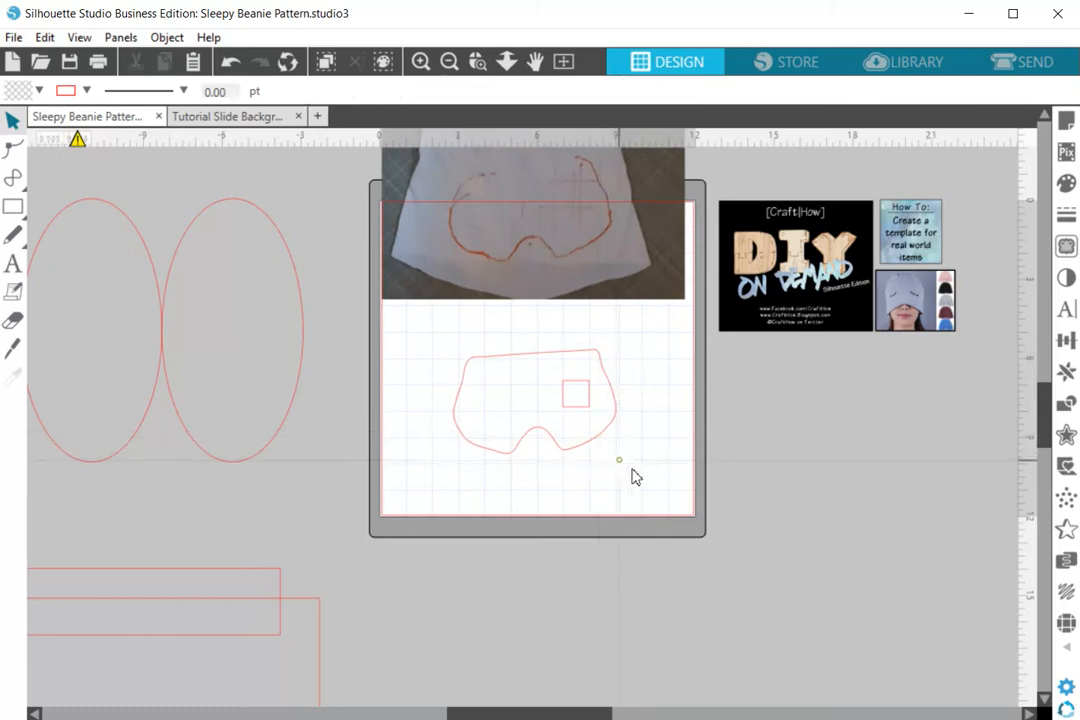
pyautogui.click(603, 446)
pyautogui.moveTo(625, 460)
pyautogui.mouseDown()
pyautogui.moveTo(668, 494)
pyautogui.moveTo(601, 446)
pyautogui.mouseUp()
pyautogui.click(605, 438)
pyautogui.hotkey('ctrl', 'z')
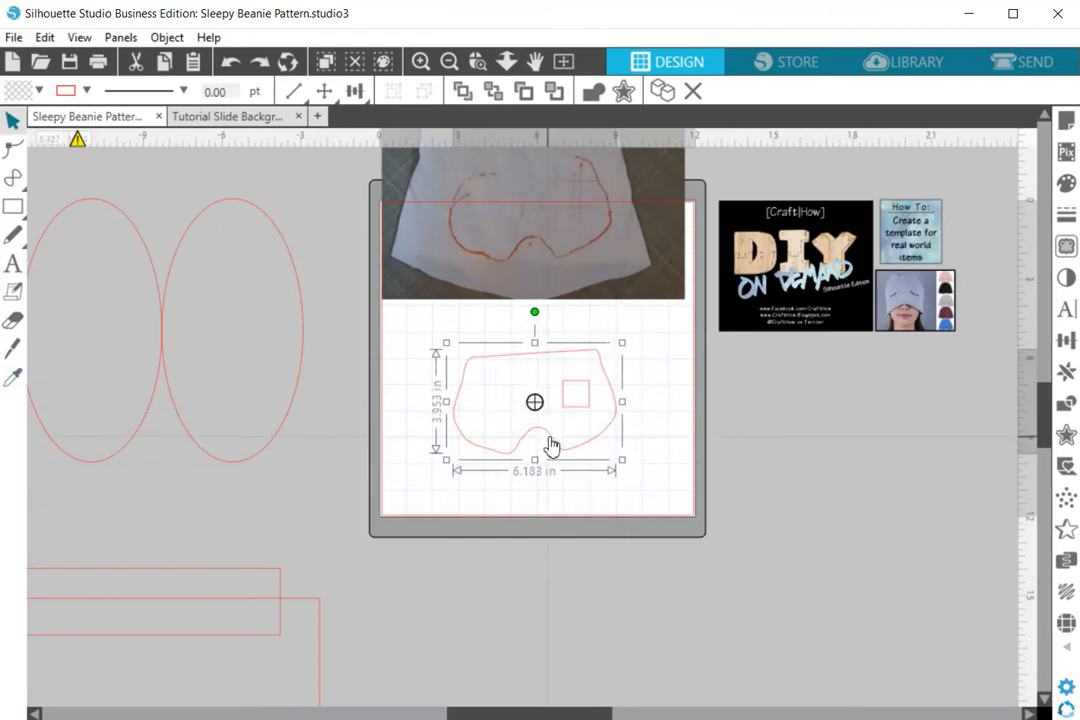
# - Move the traced mask outline down and to the left on the page, clear of the 1-inch square
pyautogui.moveTo(552, 445); pyautogui.dragTo(500, 480)
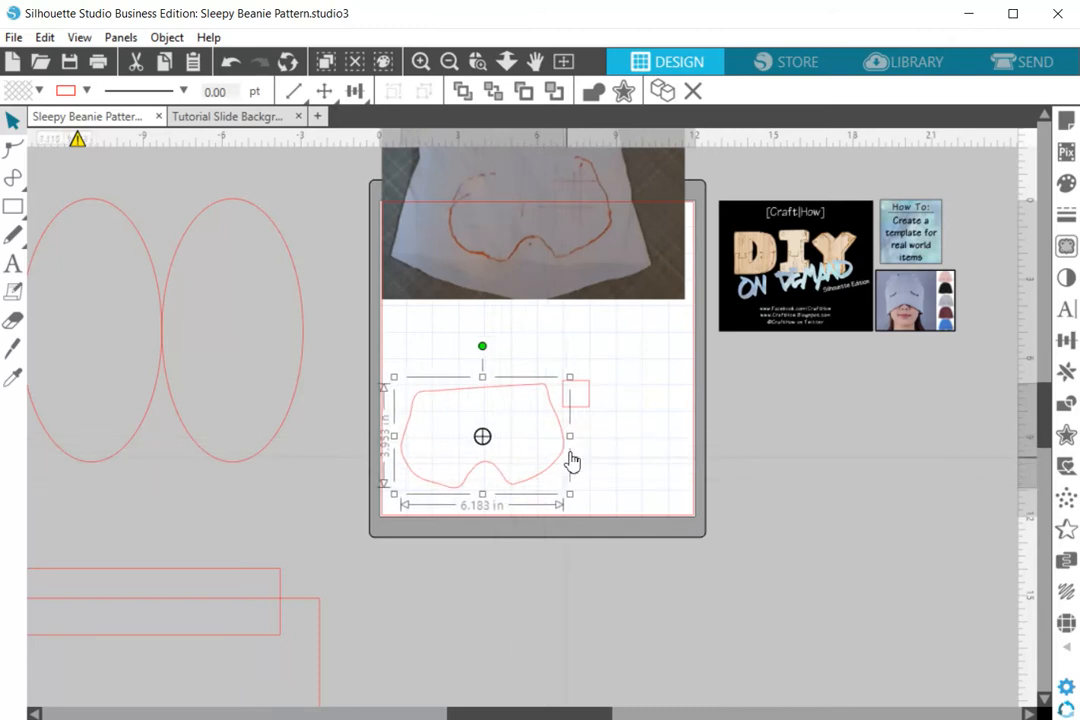
pyautogui.click(603, 482)
# - Slice the mask outline vertically through its center with the Knife tool and delete the left half
pyautogui.click(13, 346)
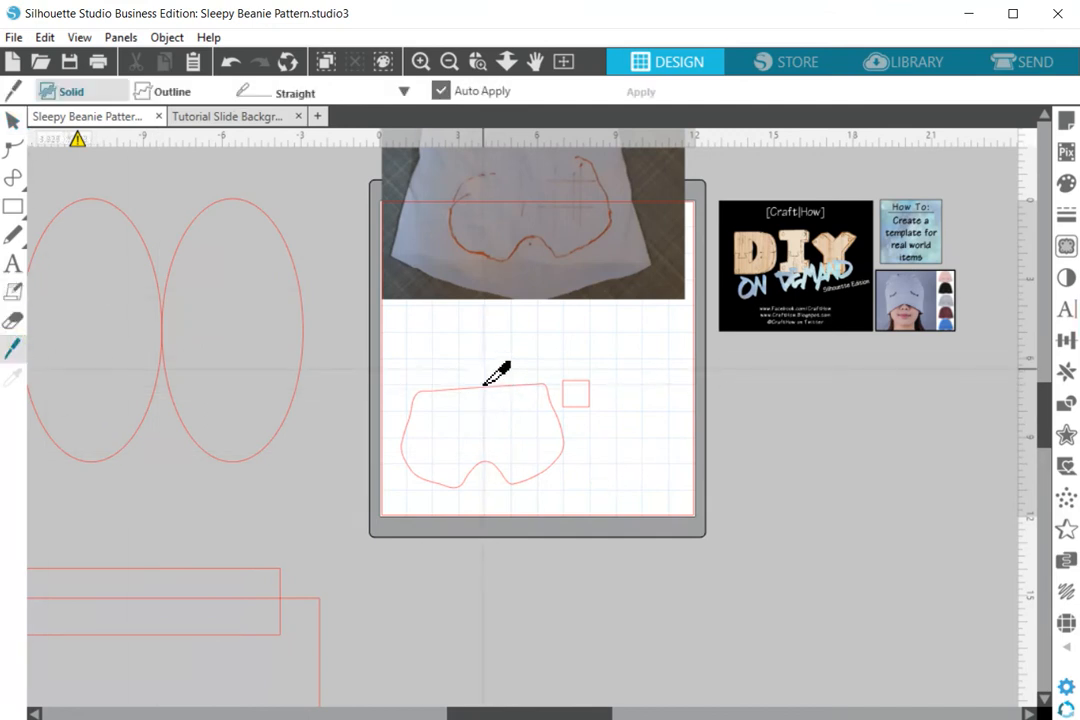
pyautogui.moveTo(484, 383); pyautogui.dragTo(499, 495)
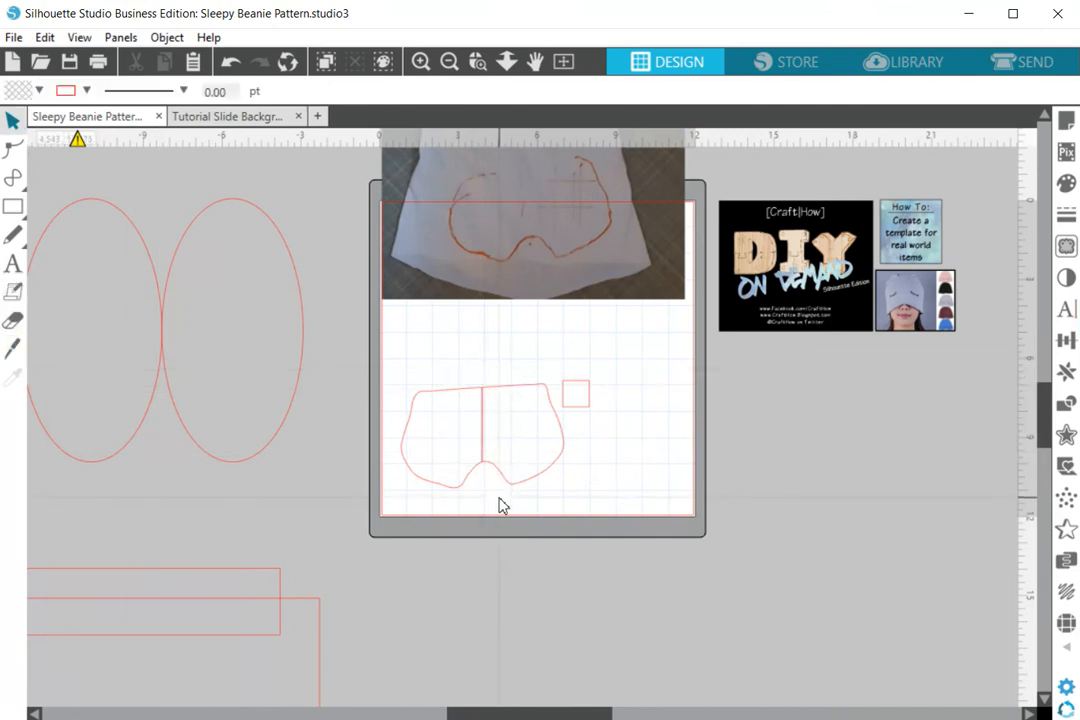
pyautogui.click(467, 486)
pyautogui.press('Delete')
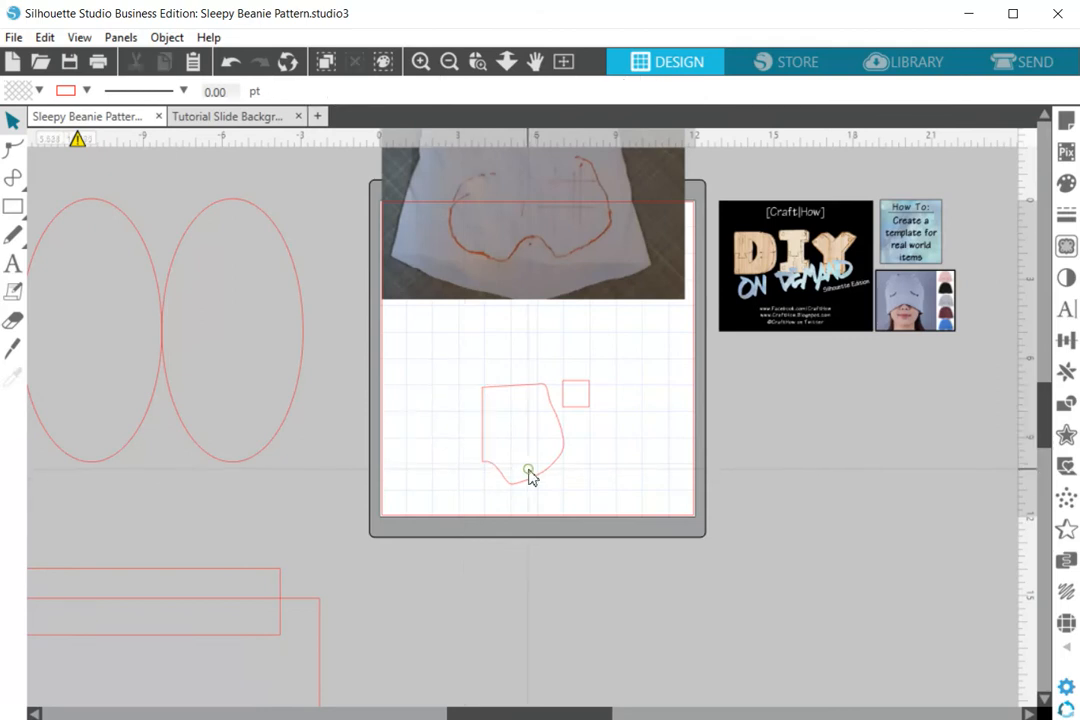
# - Mirror the remaining right half of the mask to the left to form a symmetrical outline
pyautogui.click(530, 478)
pyautogui.click(1066, 372)
pyautogui.click(951, 363)
pyautogui.click(626, 456)
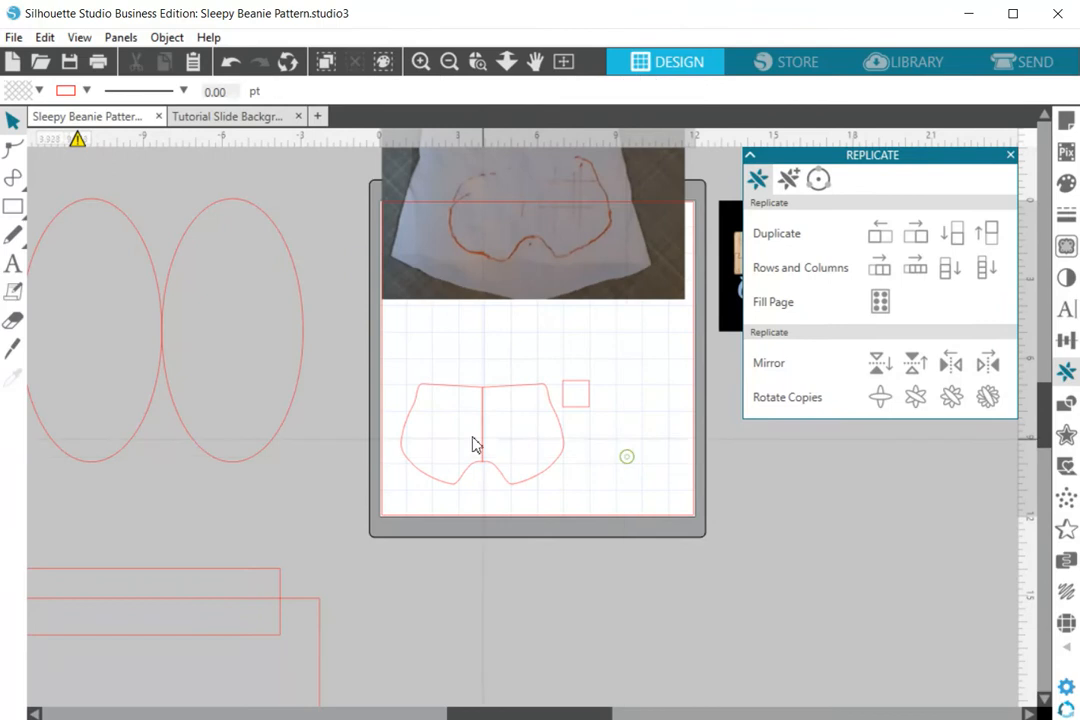
# - Nudge the mirrored left half slightly right to overlap, and weld both halves into one mask shape
pyautogui.click(469, 481)
pyautogui.press('Right')
pyautogui.press('Right')
pyautogui.moveTo(514, 477); pyautogui.dragTo(476, 455)
pyautogui.hotkey('ctrl', 'z')
pyautogui.rightClick(482, 438)
pyautogui.click(522, 543)
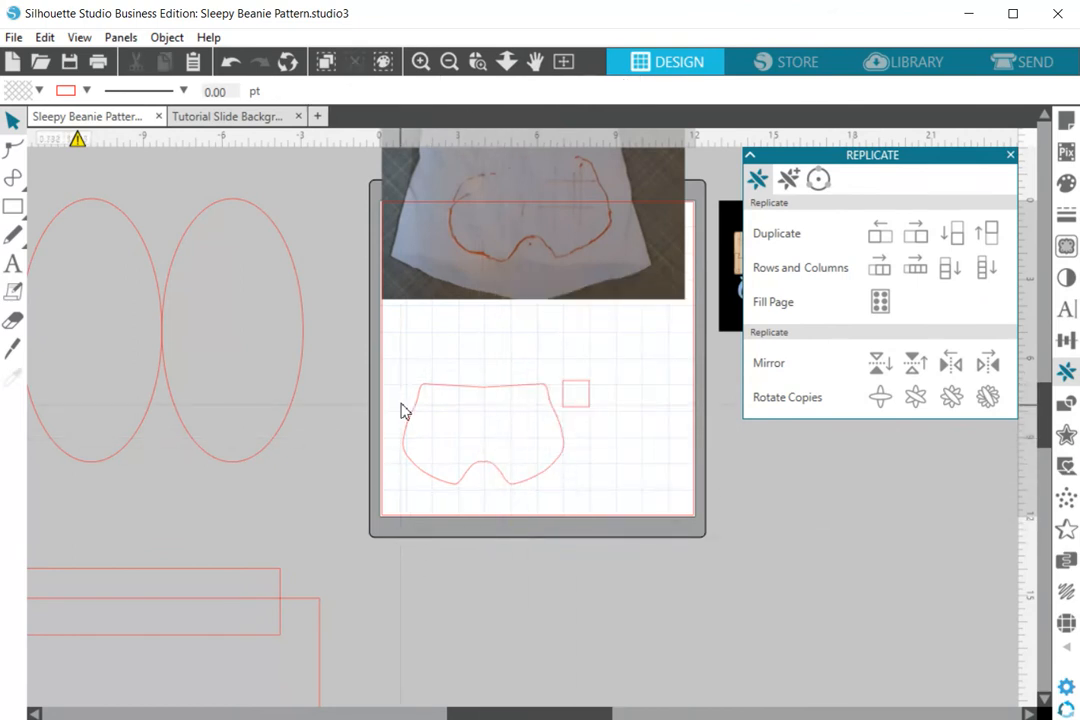
# - Examine the four oval pattern pieces and the dimensions of the two rectangles beside the page
pyautogui.click(447, 64)
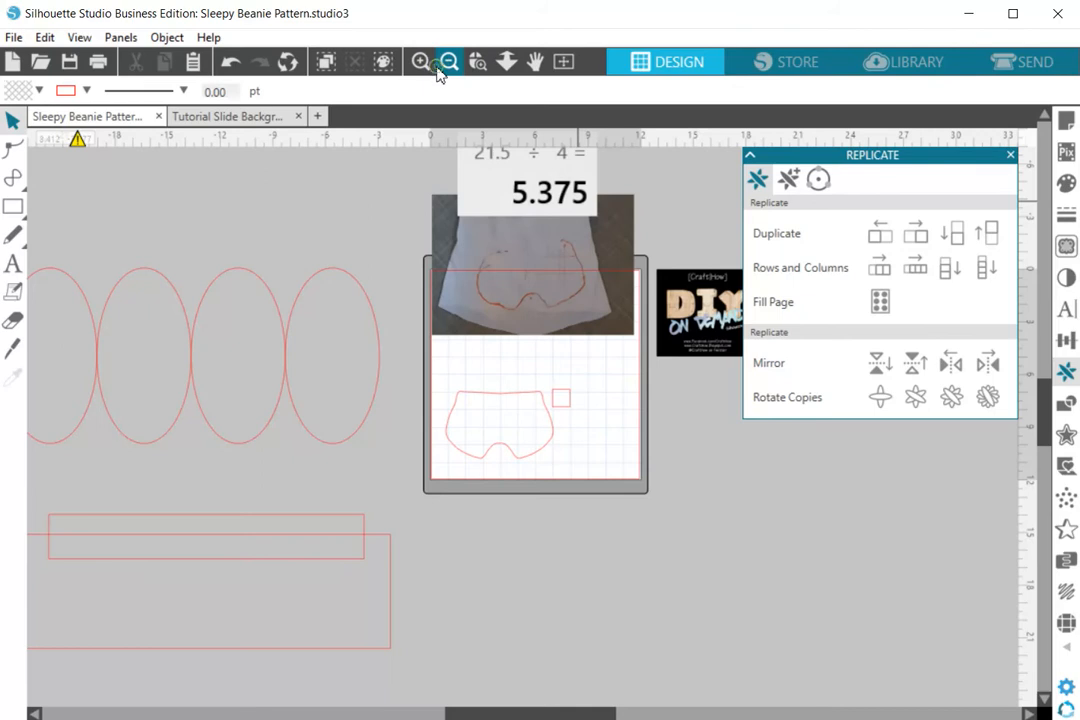
pyautogui.click(447, 64)
pyautogui.click(437, 545)
pyautogui.click(478, 62)
pyautogui.moveTo(116, 181); pyautogui.dragTo(666, 494)
pyautogui.click(617, 209)
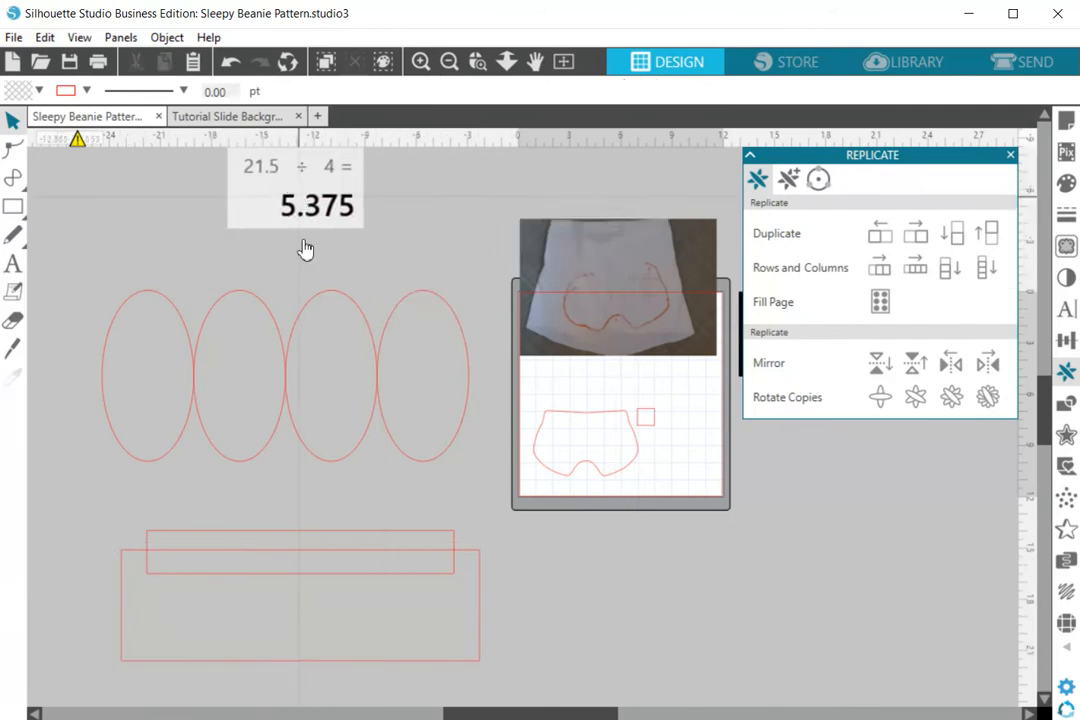
pyautogui.click(297, 662)
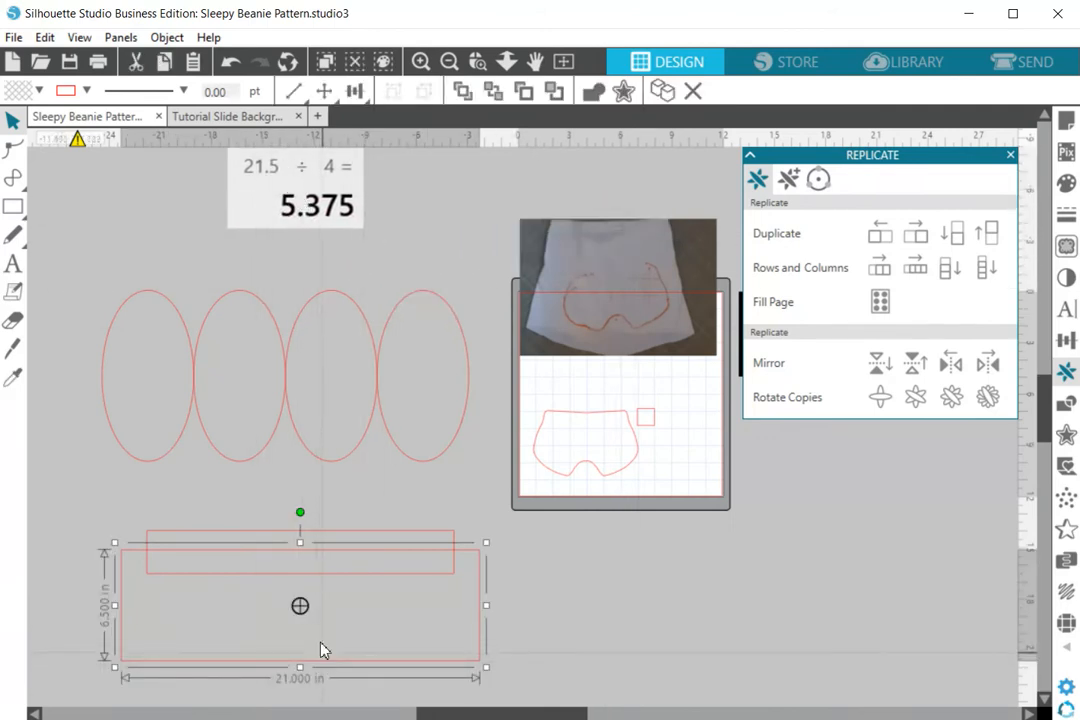
pyautogui.click(314, 541)
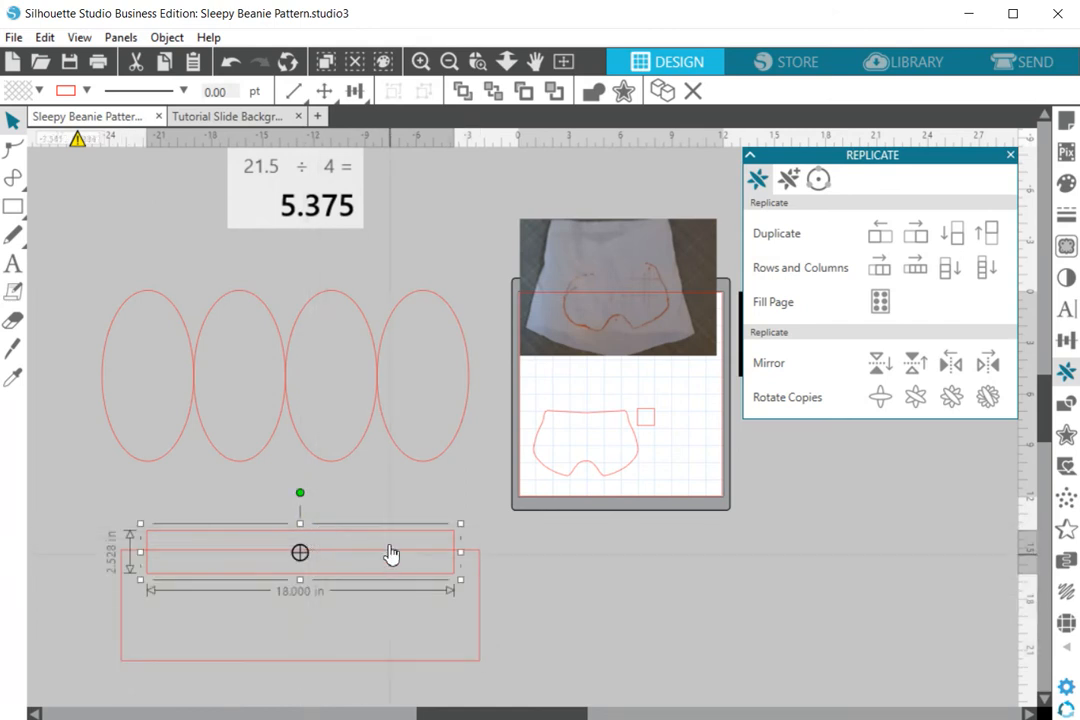
pyautogui.click(480, 569)
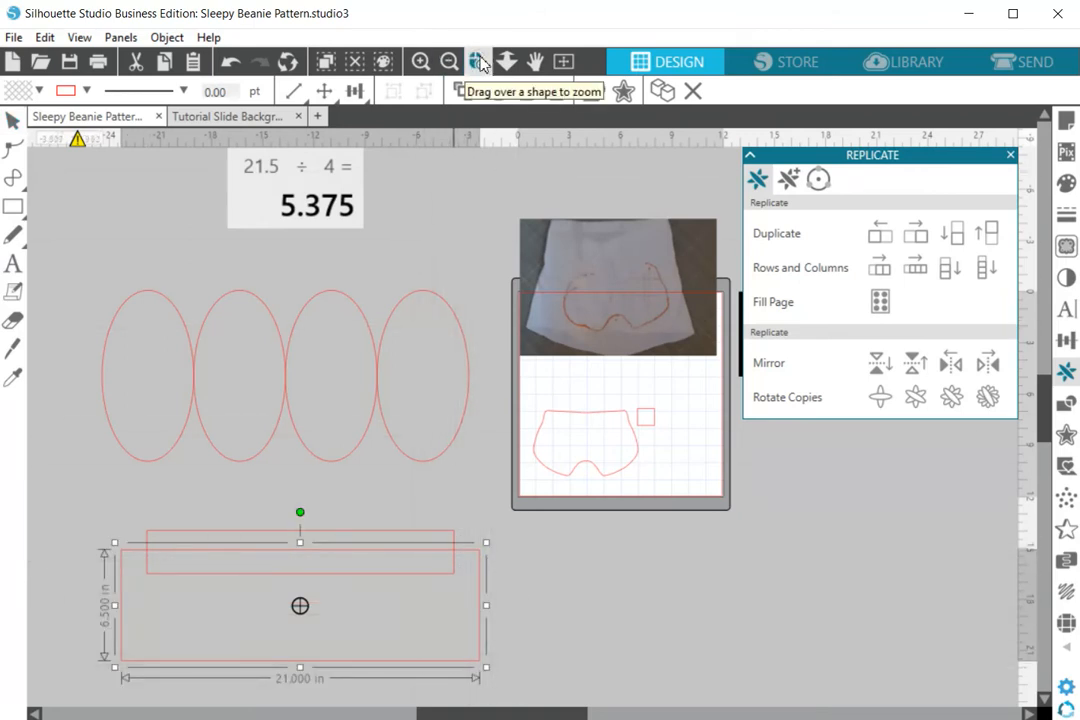
pyautogui.press('Escape')
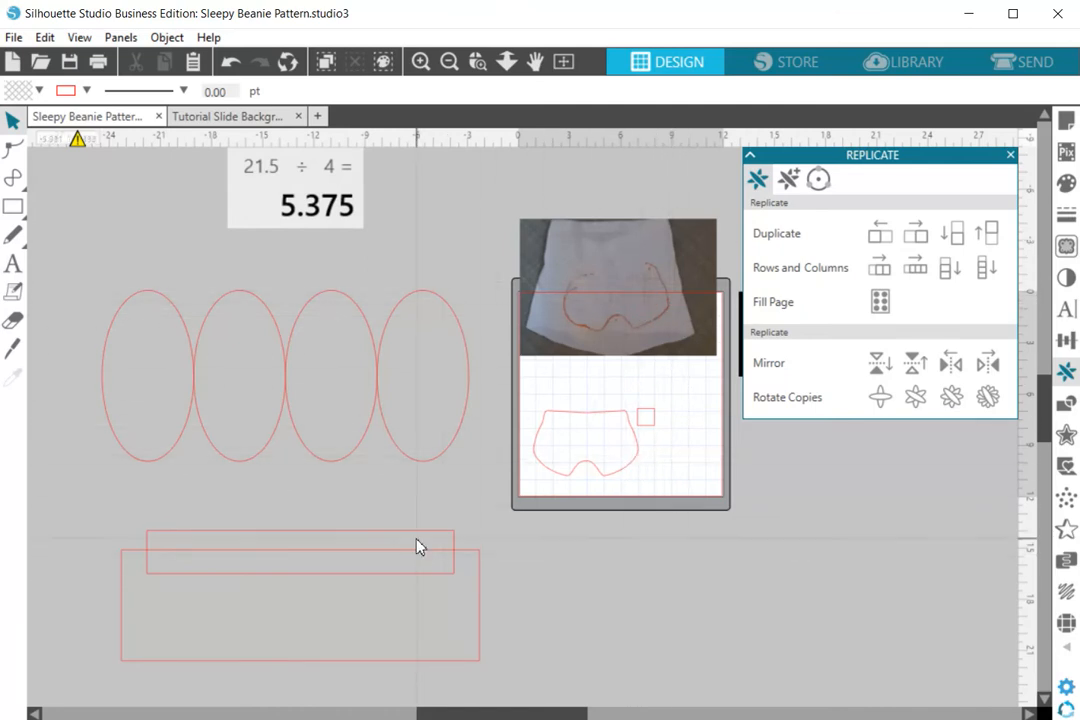
# - Check the dimensions of the large rectangle and of the oval pattern pieces above it
pyautogui.click(483, 595)
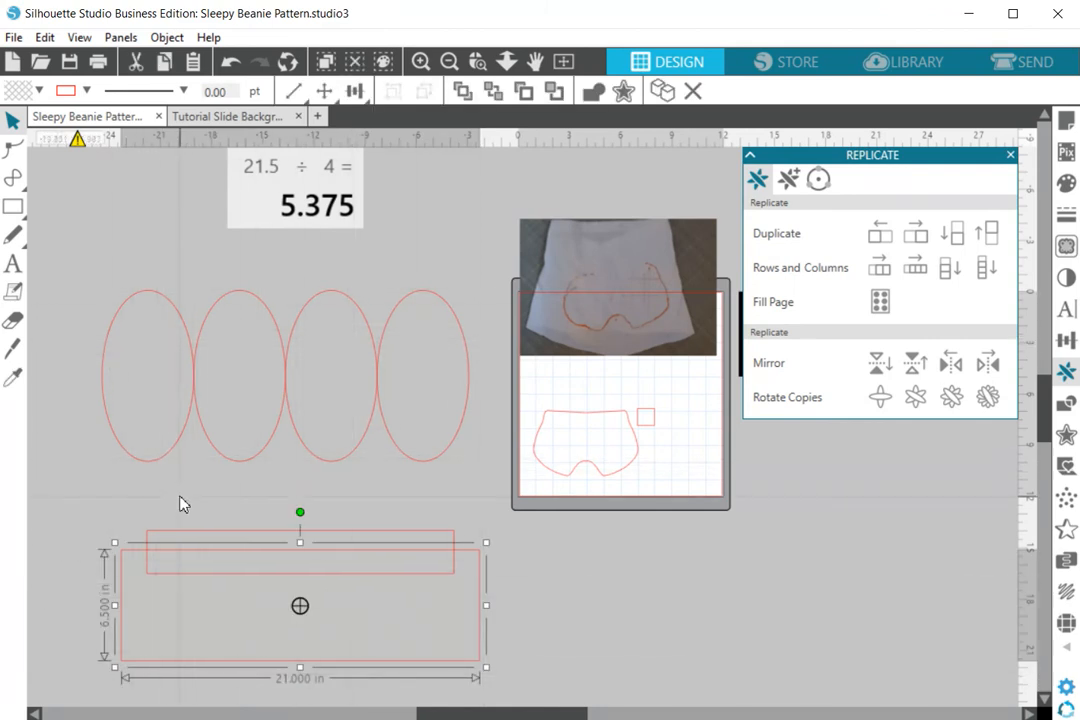
pyautogui.click(285, 186)
pyautogui.moveTo(150, 474); pyautogui.dragTo(470, 393)
pyautogui.click(482, 491)
pyautogui.click(433, 452)
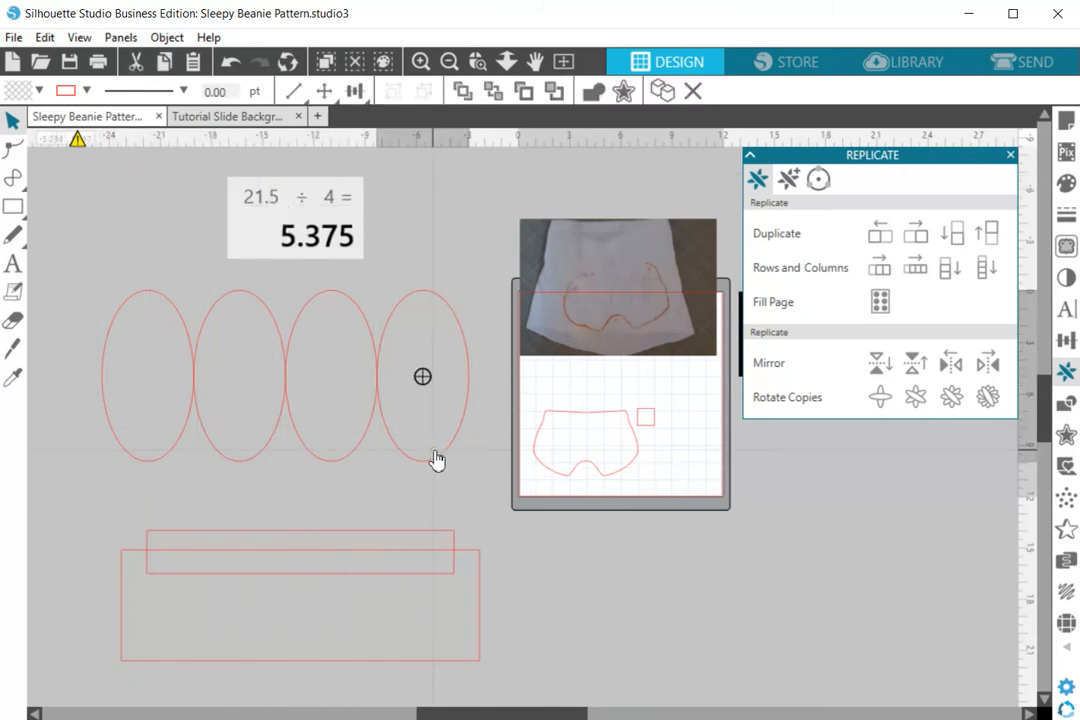
pyautogui.click(437, 459)
pyautogui.click(407, 476)
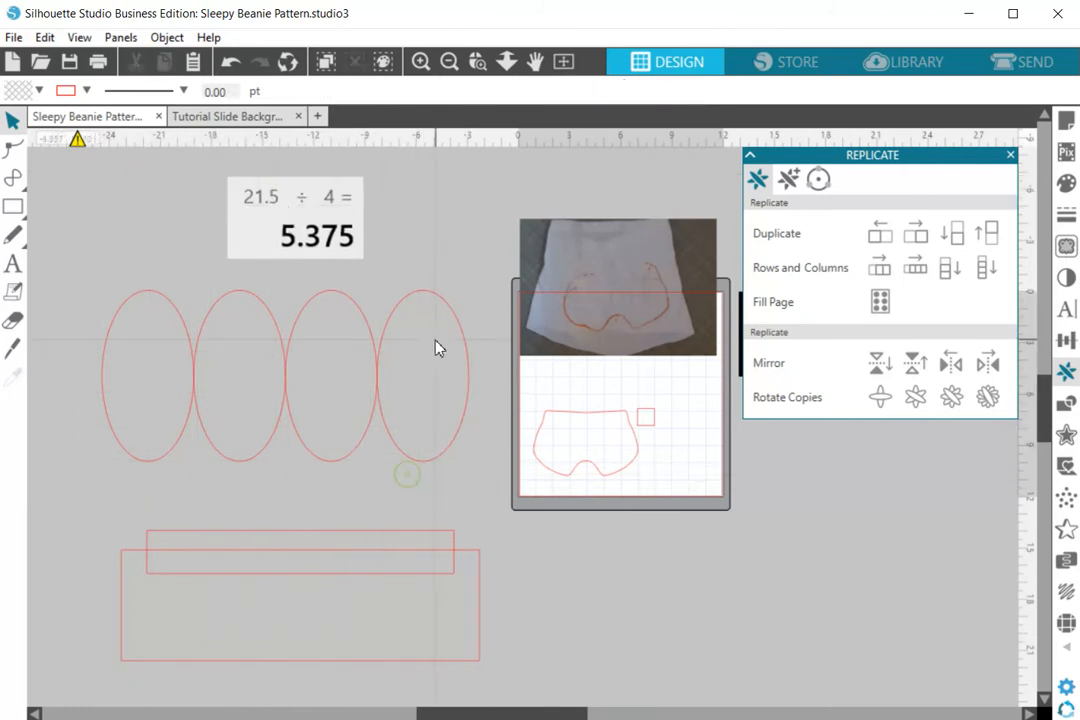
# - Tighten the row of four ovals to about 21.05 in wide with even horizontal spacing, and weld them into one shape
pyautogui.click(470, 362)
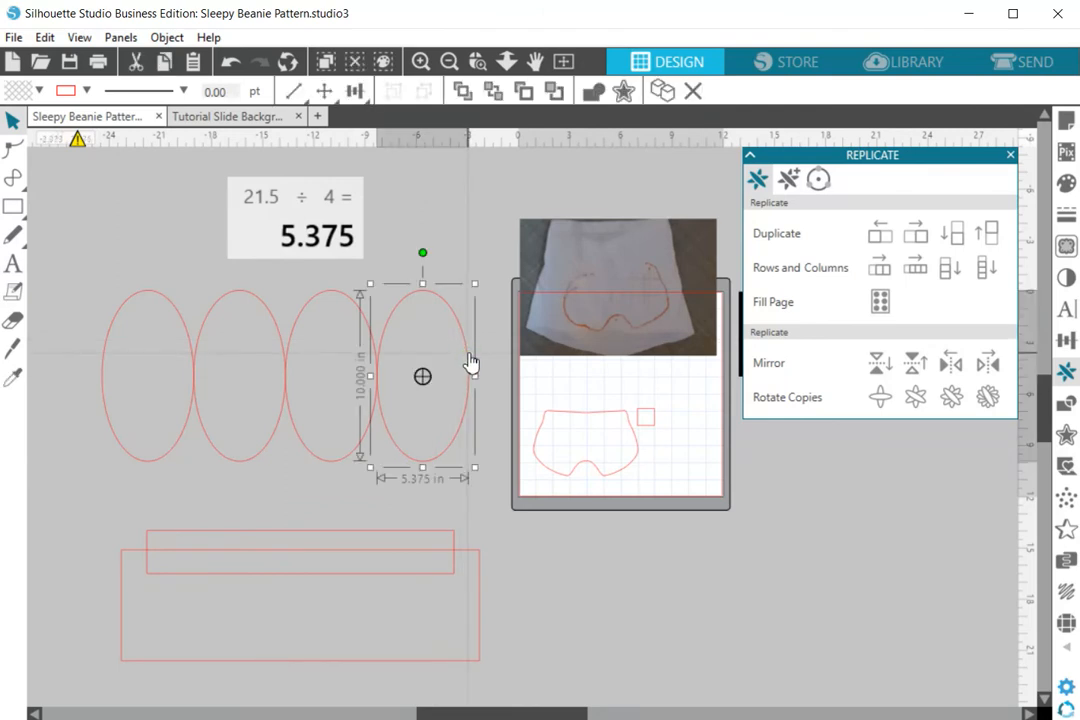
pyautogui.press('Left')
pyautogui.moveTo(80, 376); pyautogui.dragTo(427, 378)
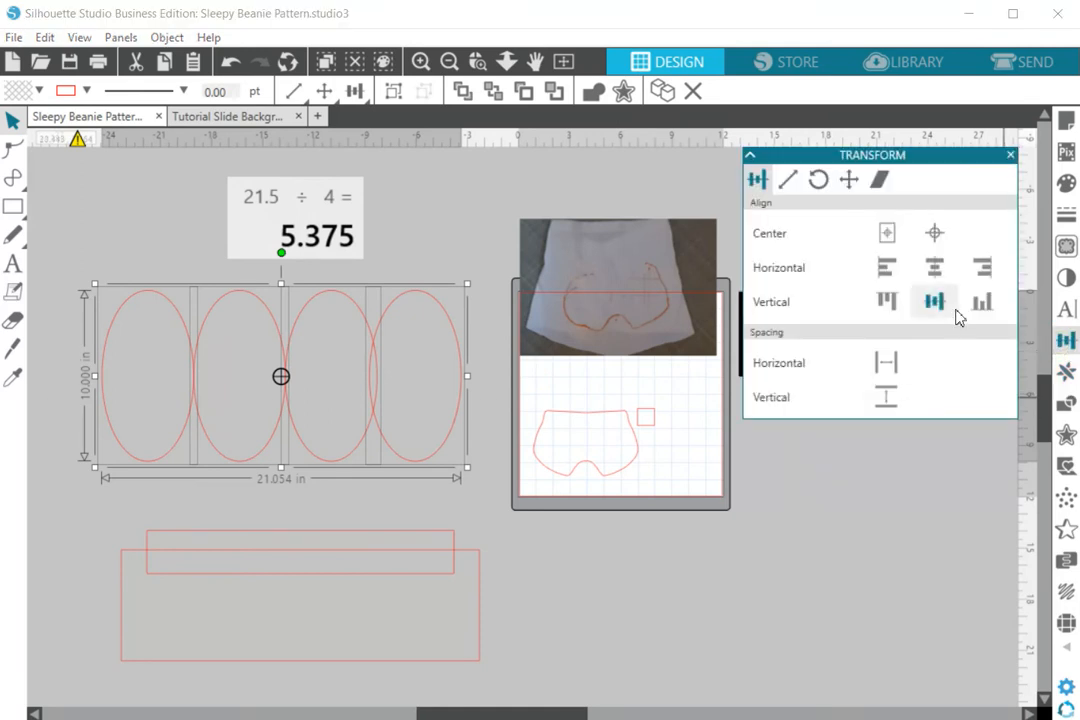
pyautogui.click(887, 363)
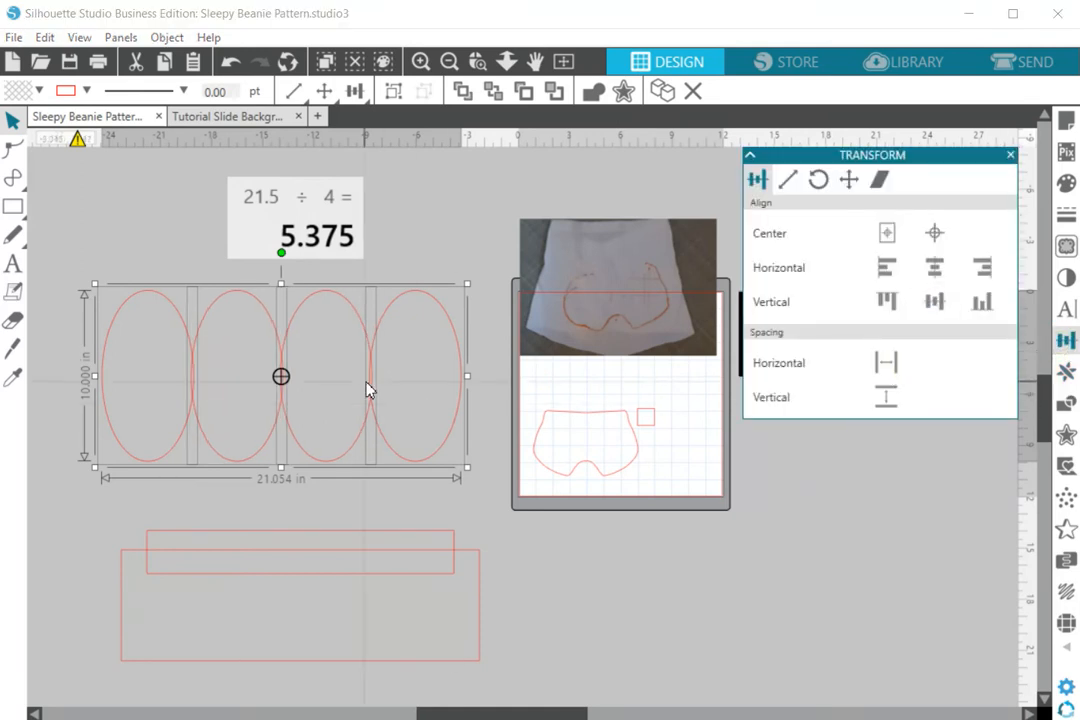
pyautogui.rightClick(366, 390)
pyautogui.click(414, 541)
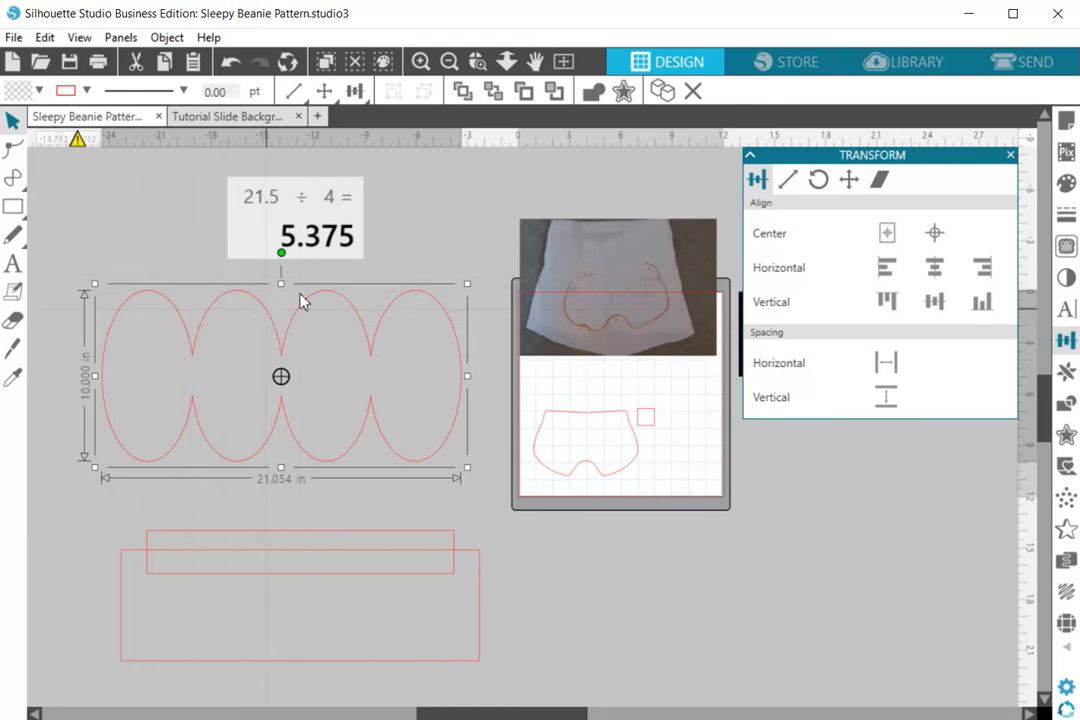
# - Slice the welded oval shape horizontally just below its middle with the Knife tool and delete the lower part
pyautogui.click(14, 348)
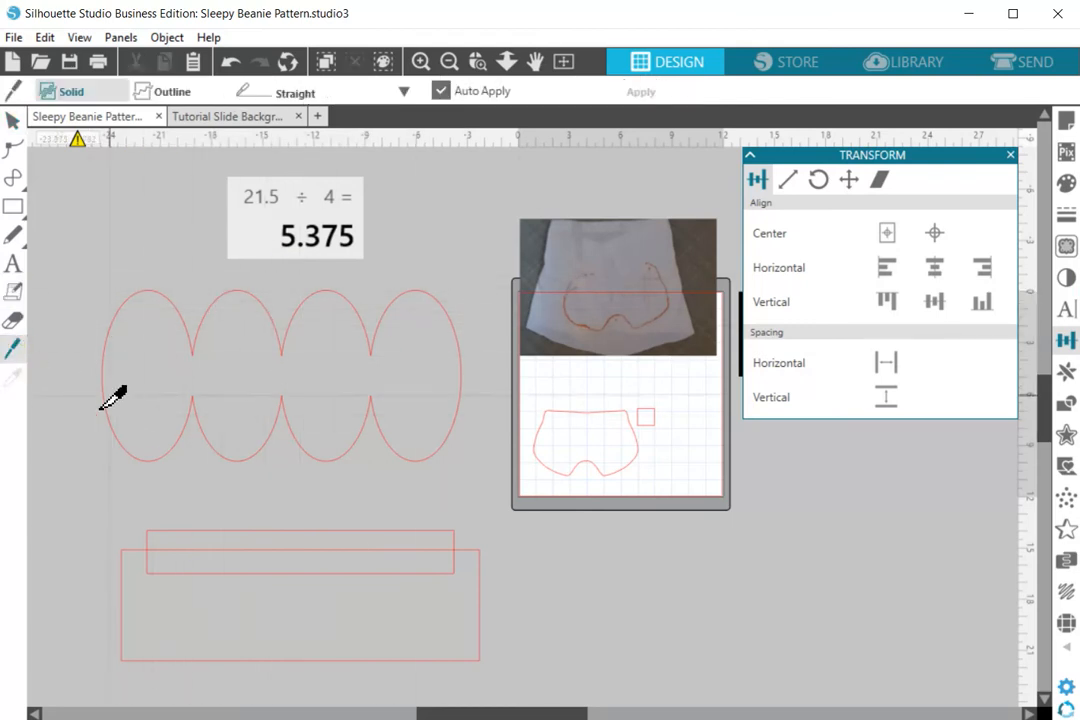
pyautogui.moveTo(102, 392)
pyautogui.mouseDown()
pyautogui.moveTo(258, 390)
pyautogui.moveTo(494, 410)
pyautogui.moveTo(474, 435)
pyautogui.mouseUp()
pyautogui.click(450, 439)
pyautogui.press('Delete')
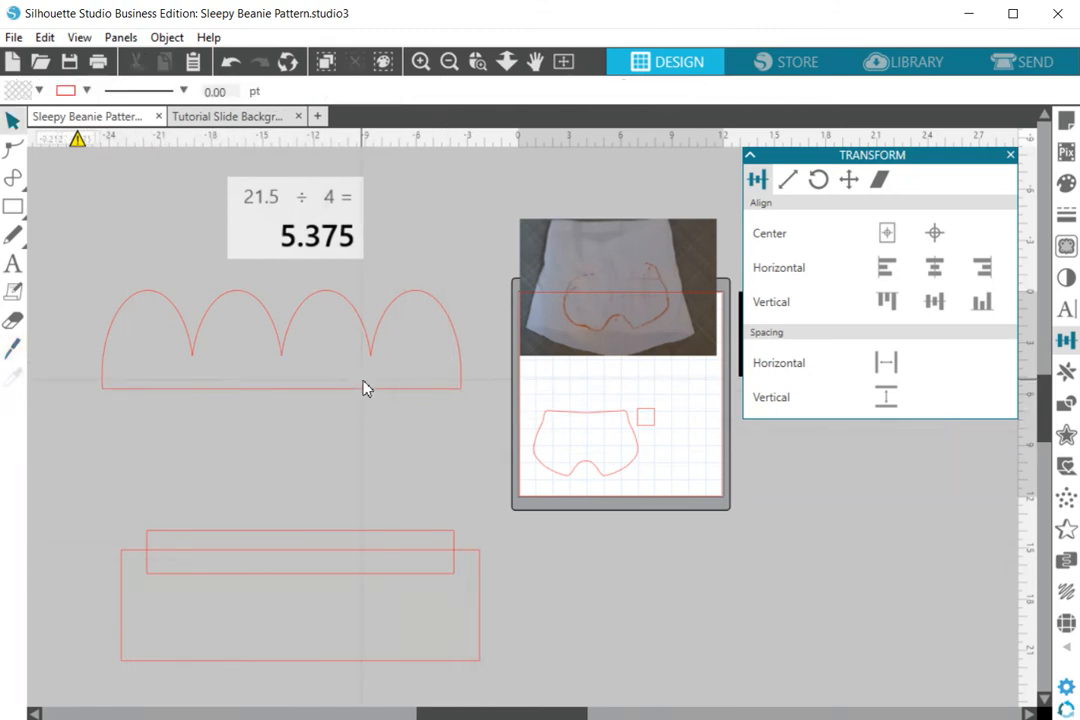
# - Lay the scalloped shape over the large rectangle, and move it together with both rectangles up beneath the calculator image
pyautogui.click(363, 387)
pyautogui.keyDown('shift'); pyautogui.click(374, 592); pyautogui.keyUp('shift')
pyautogui.click(346, 388)
pyautogui.click(402, 437)
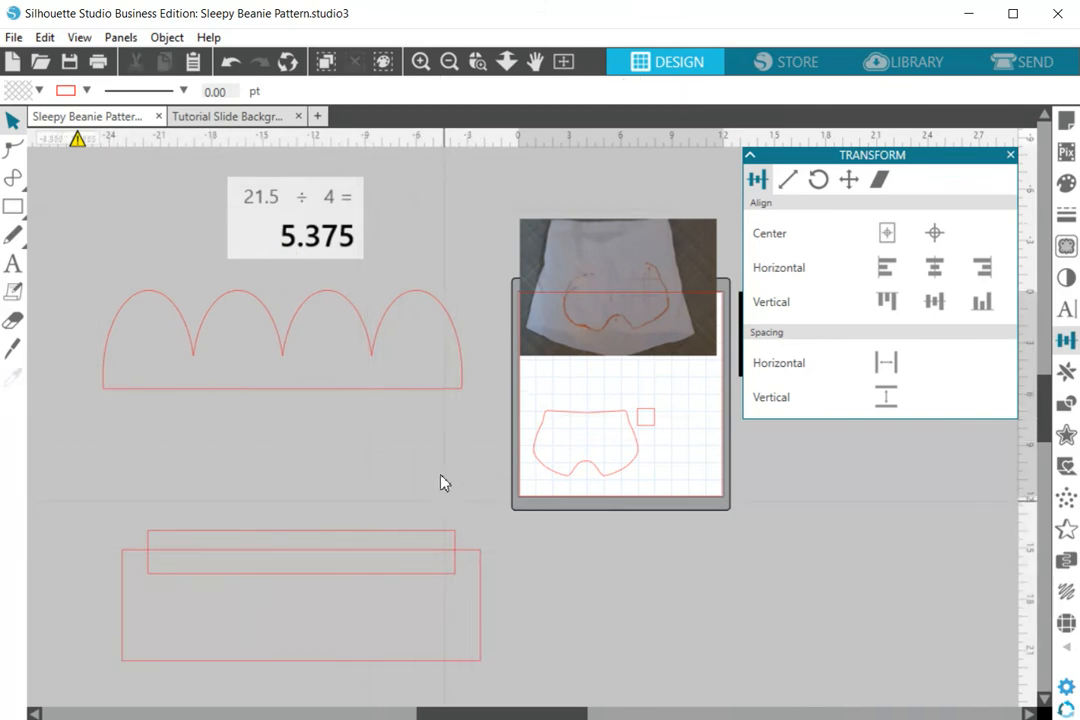
pyautogui.moveTo(430, 401); pyautogui.dragTo(448, 645)
pyautogui.click(519, 656)
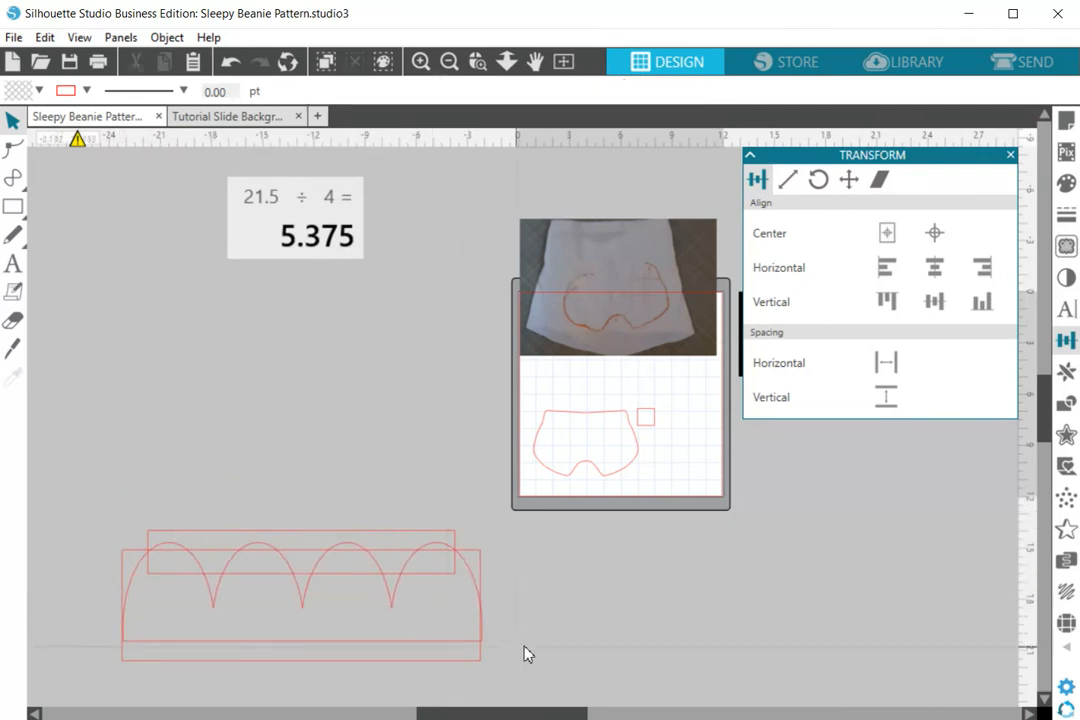
pyautogui.click(490, 665)
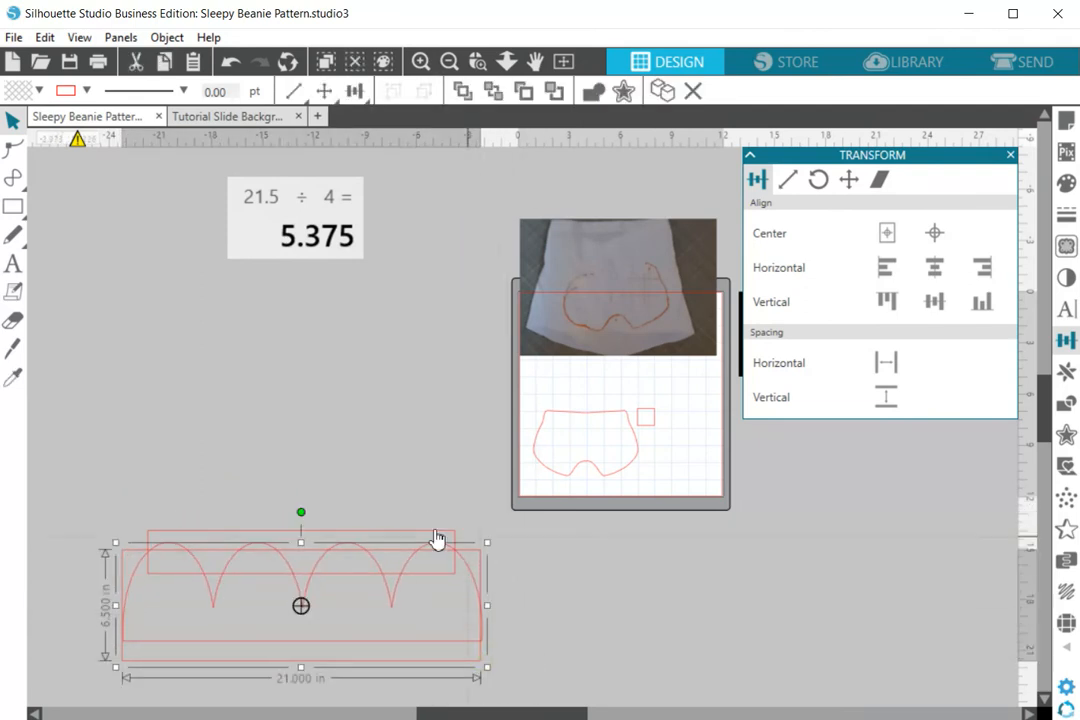
pyautogui.moveTo(395, 600); pyautogui.dragTo(378, 360)
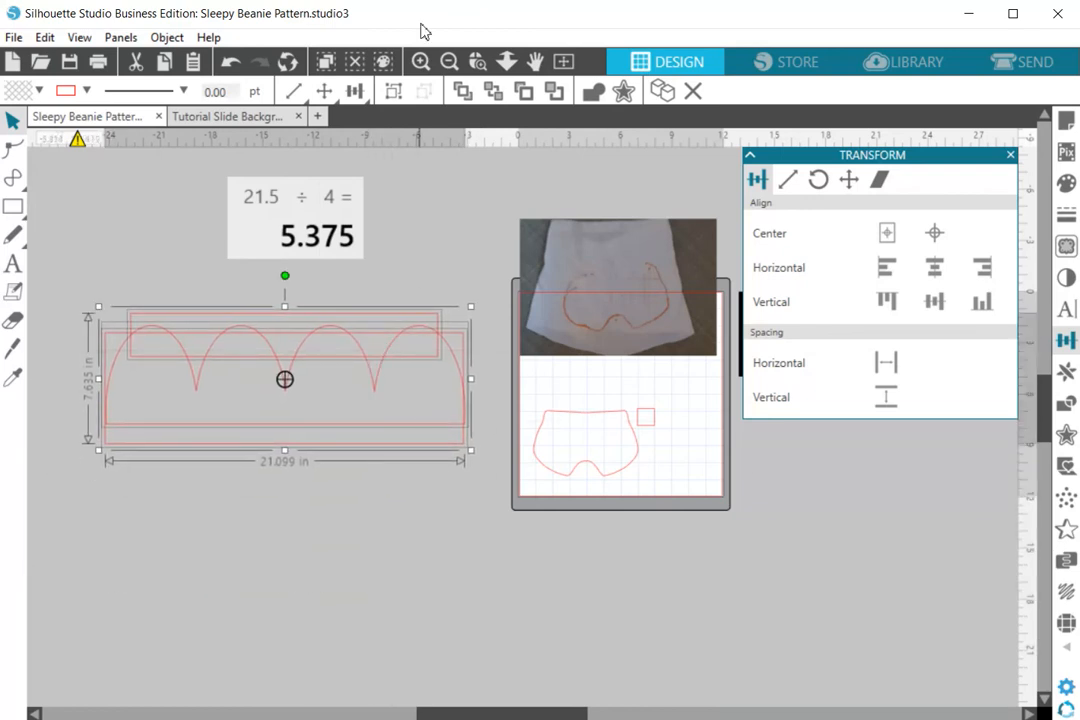
# - Move the large rectangle so its left and bottom edges line up with those of the scalloped shape
pyautogui.click(478, 61)
pyautogui.moveTo(47, 166); pyautogui.dragTo(580, 490)
pyautogui.click(535, 61)
pyautogui.moveTo(607, 311); pyautogui.dragTo(533, 292)
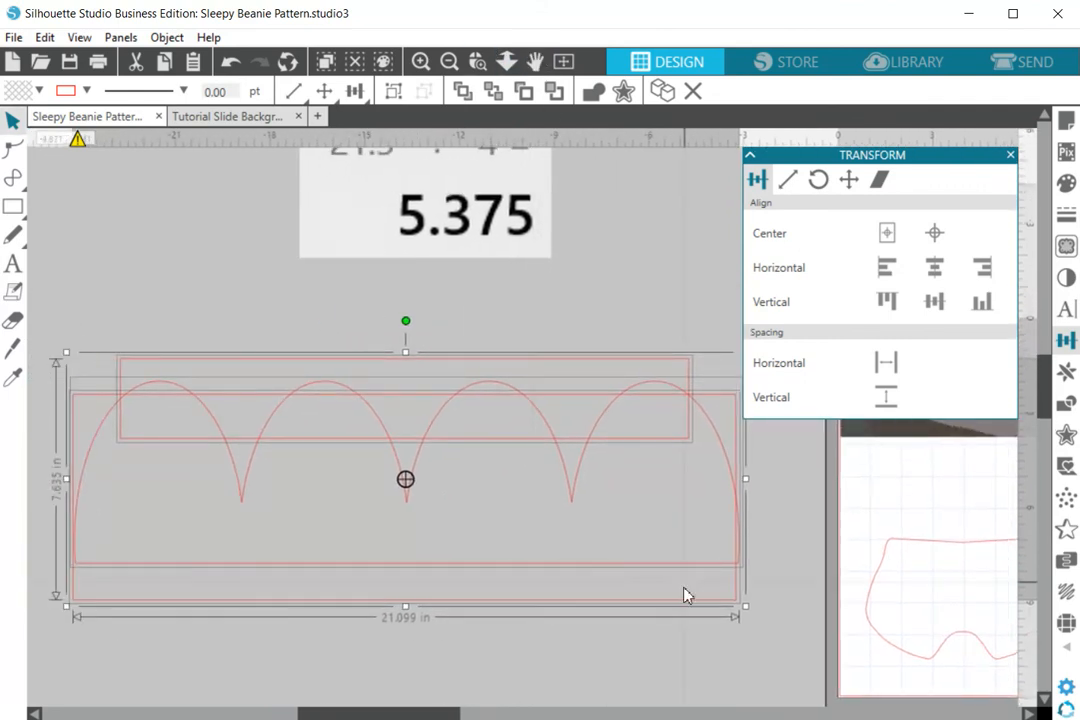
pyautogui.click(564, 538)
pyautogui.moveTo(521, 612); pyautogui.dragTo(514, 615)
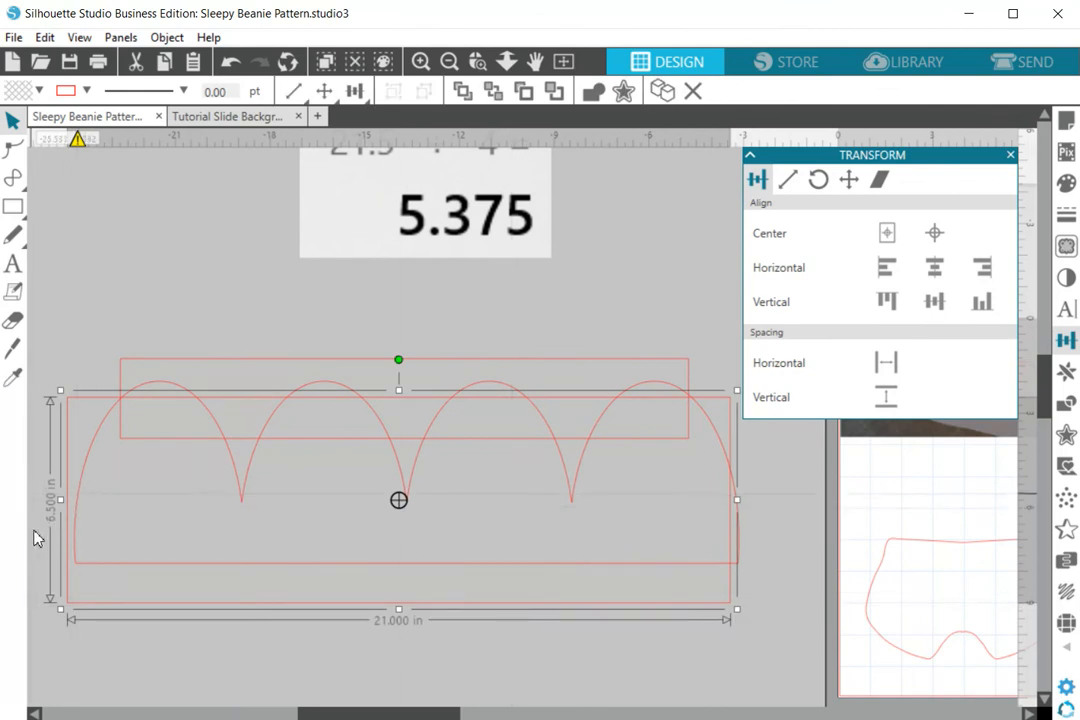
pyautogui.click(451, 614)
pyautogui.moveTo(430, 612); pyautogui.dragTo(437, 624)
pyautogui.click(434, 617)
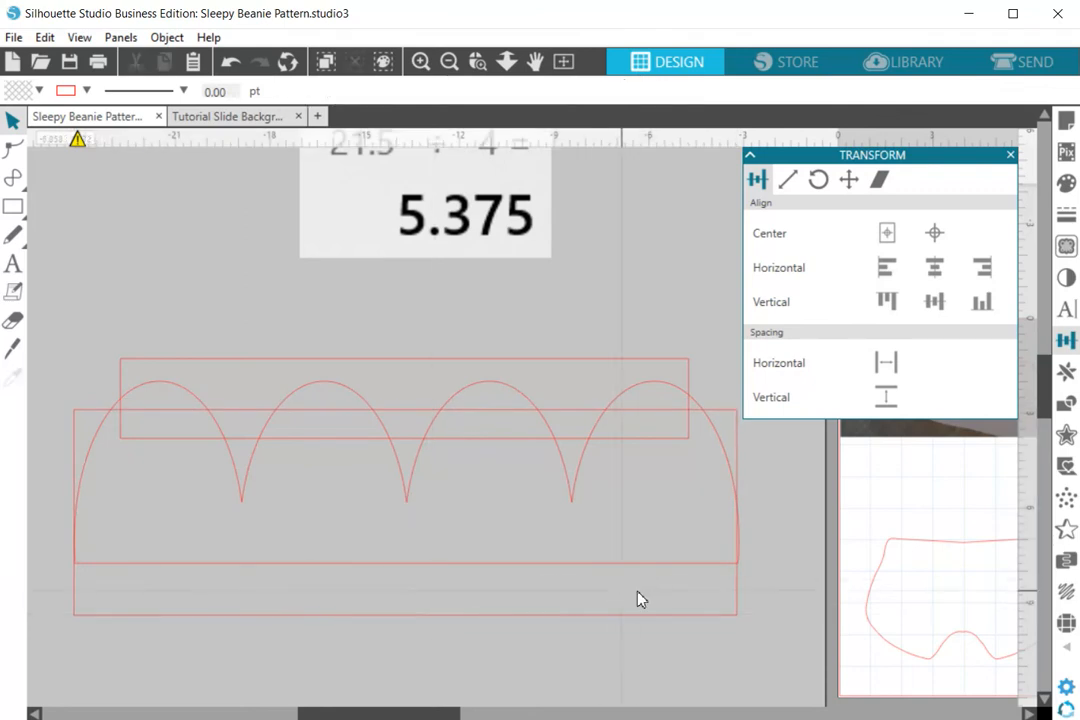
pyautogui.moveTo(685, 623); pyautogui.dragTo(686, 570)
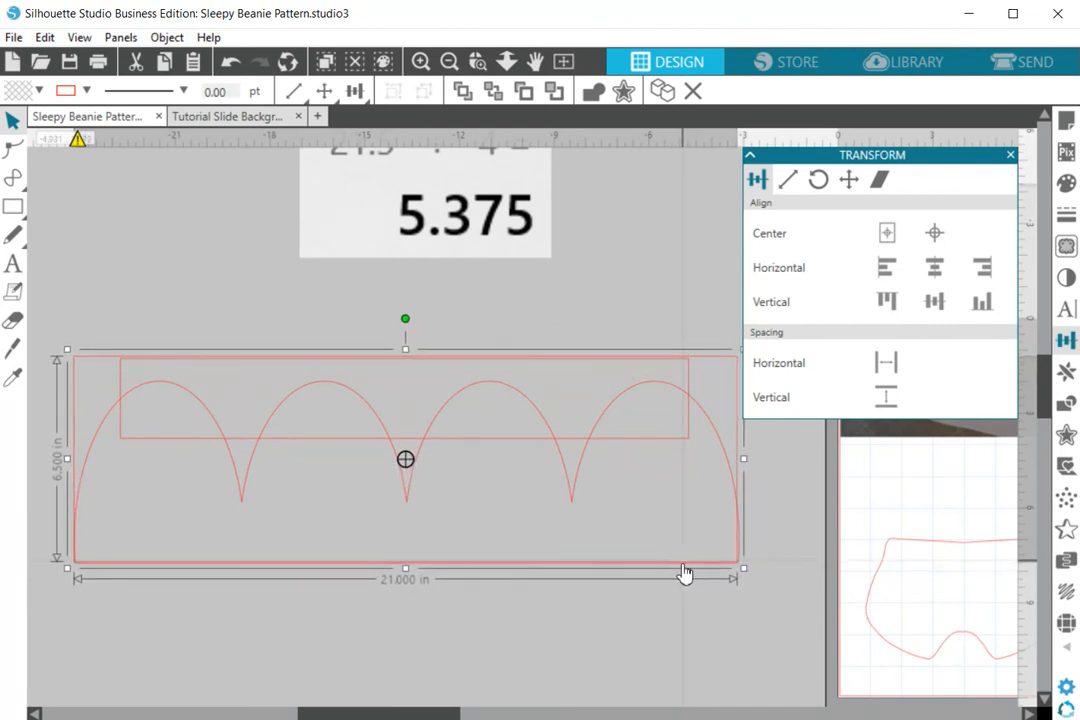
pyautogui.click(600, 624)
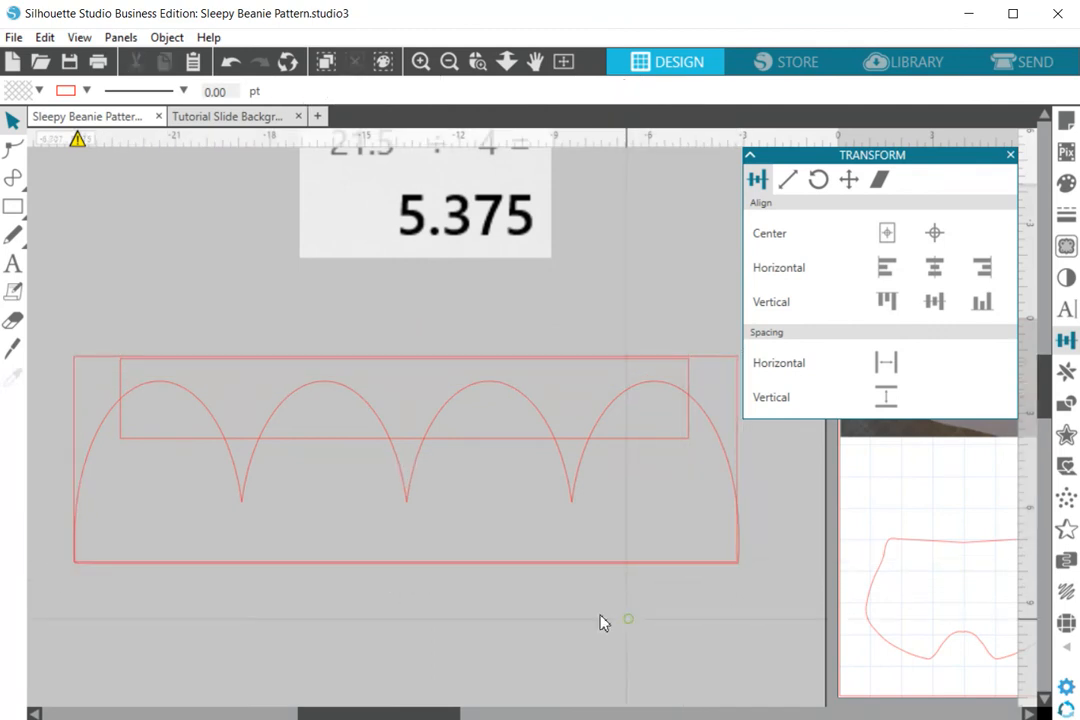
# - Nudge the large rectangle down until its top edge meets the scallop peaks, and move the narrow rectangle above both shapes
pyautogui.click(100, 370)
pyautogui.press('Down')
pyautogui.press('Down')
pyautogui.press('Down')
pyautogui.press('Down')
pyautogui.press('Down')
pyautogui.press('Down')
pyautogui.press('Down')
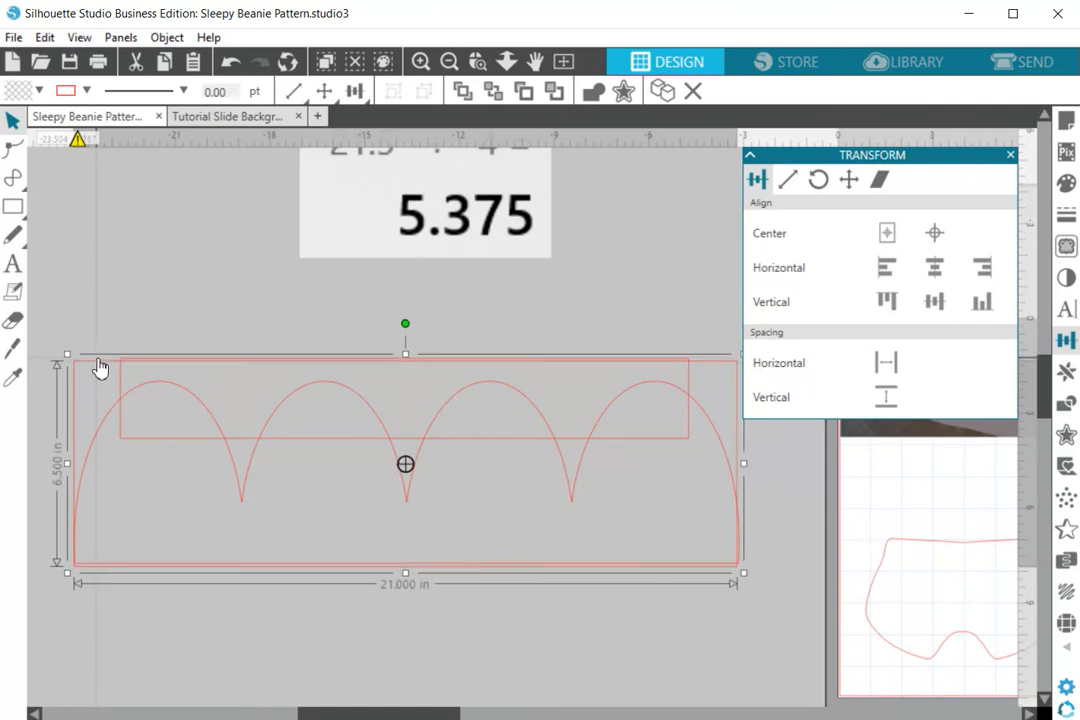
pyautogui.press('Down')
pyautogui.press('Down')
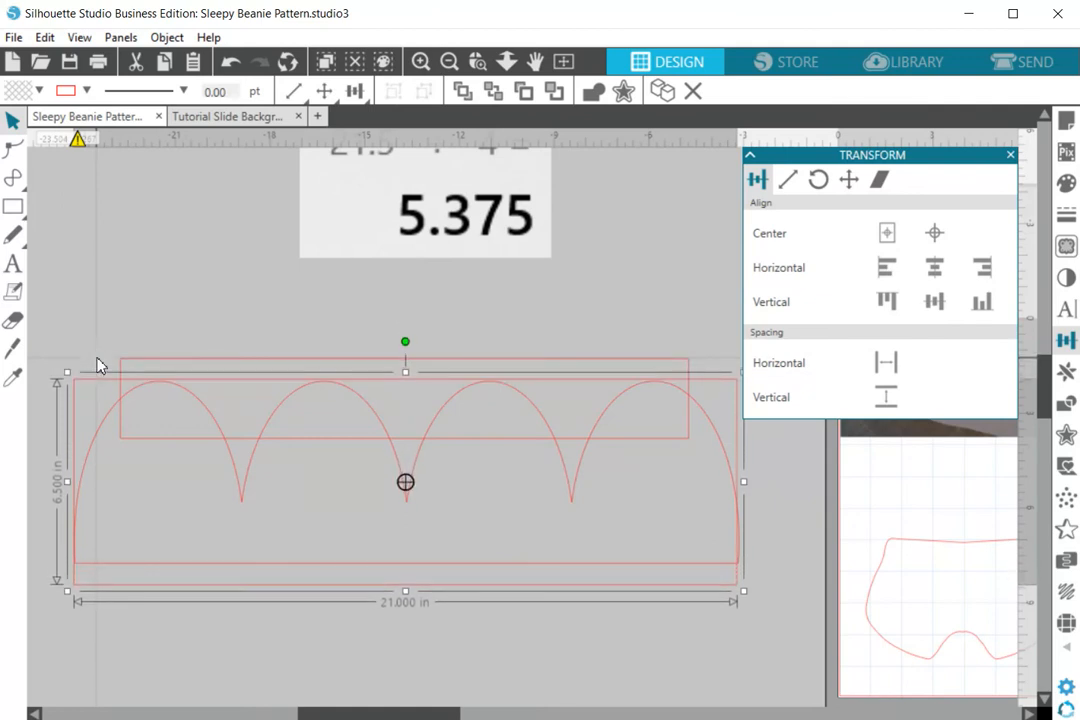
pyautogui.moveTo(361, 370); pyautogui.dragTo(355, 265)
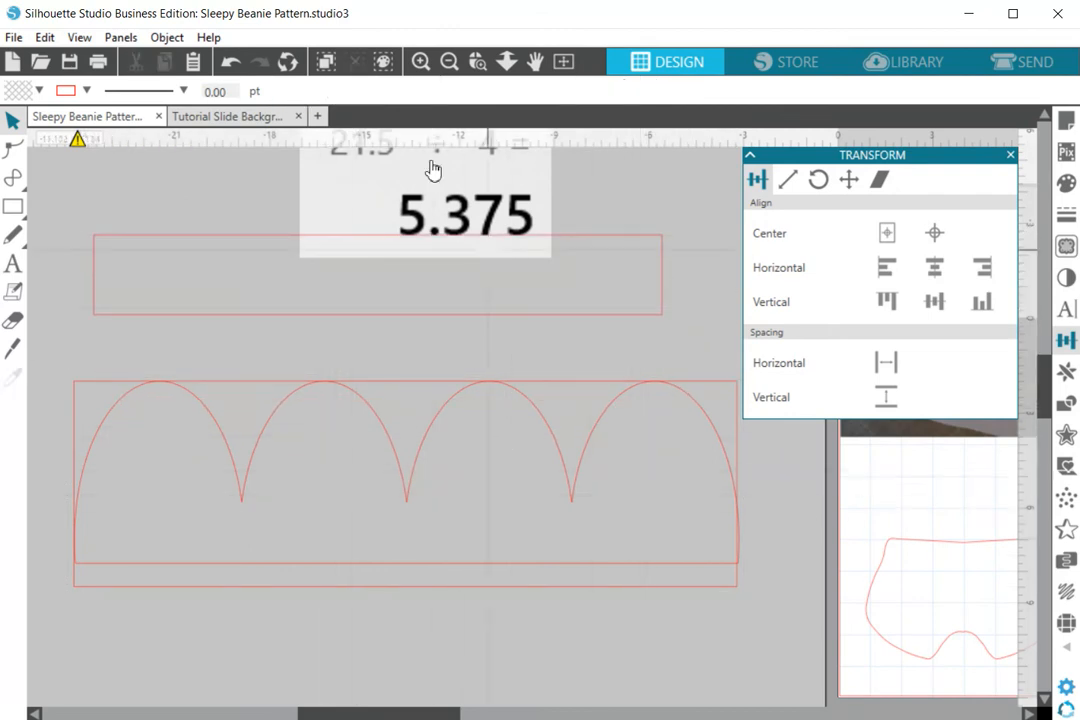
# - Examine the title graphics and the reference photo of the real sleepy beanie beside the page
pyautogui.click(450, 63)
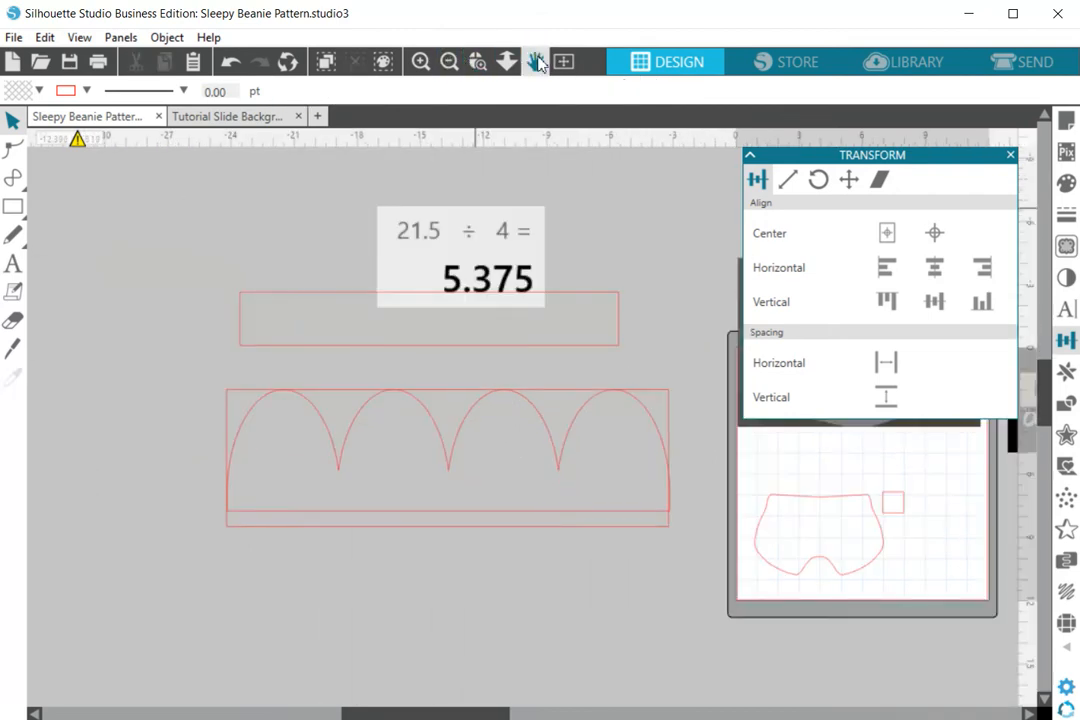
pyautogui.click(538, 62)
pyautogui.moveTo(660, 236); pyautogui.dragTo(41, 260)
pyautogui.click(478, 63)
pyautogui.moveTo(398, 376); pyautogui.dragTo(618, 487)
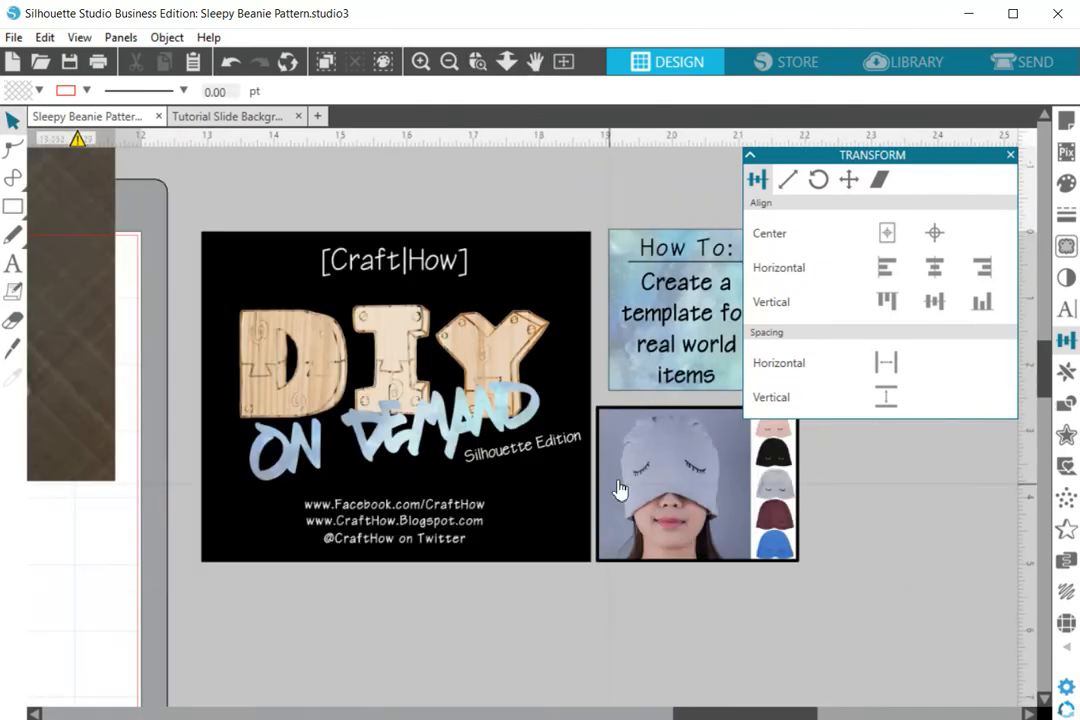
pyautogui.click(535, 62)
pyautogui.moveTo(575, 195); pyautogui.dragTo(503, 177)
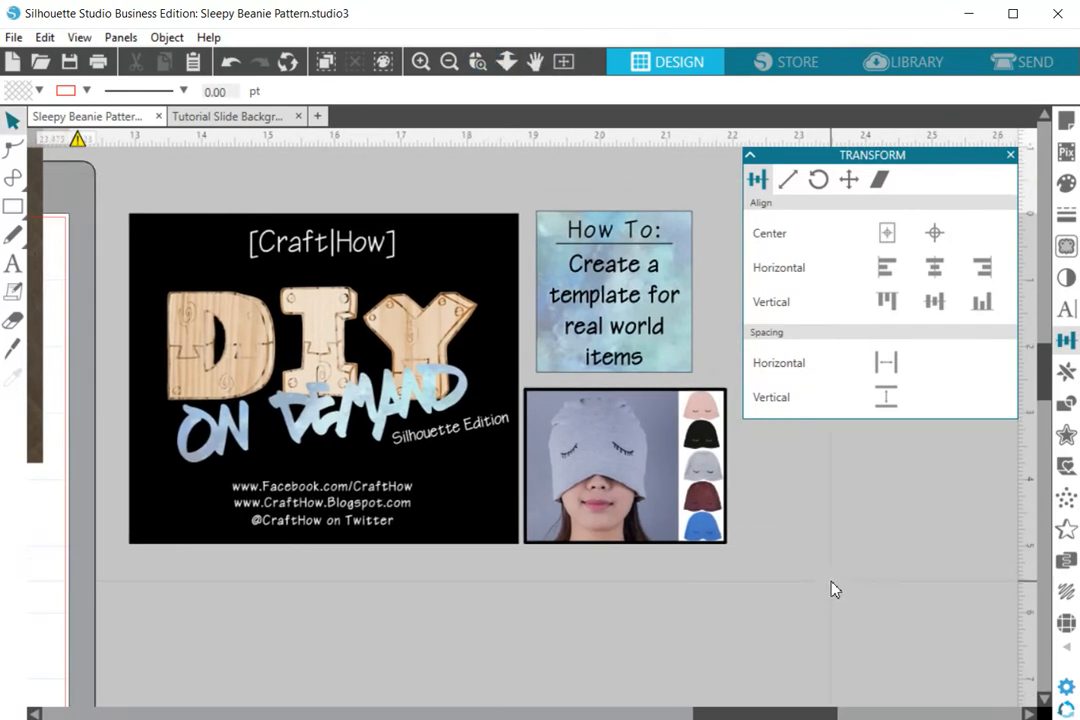